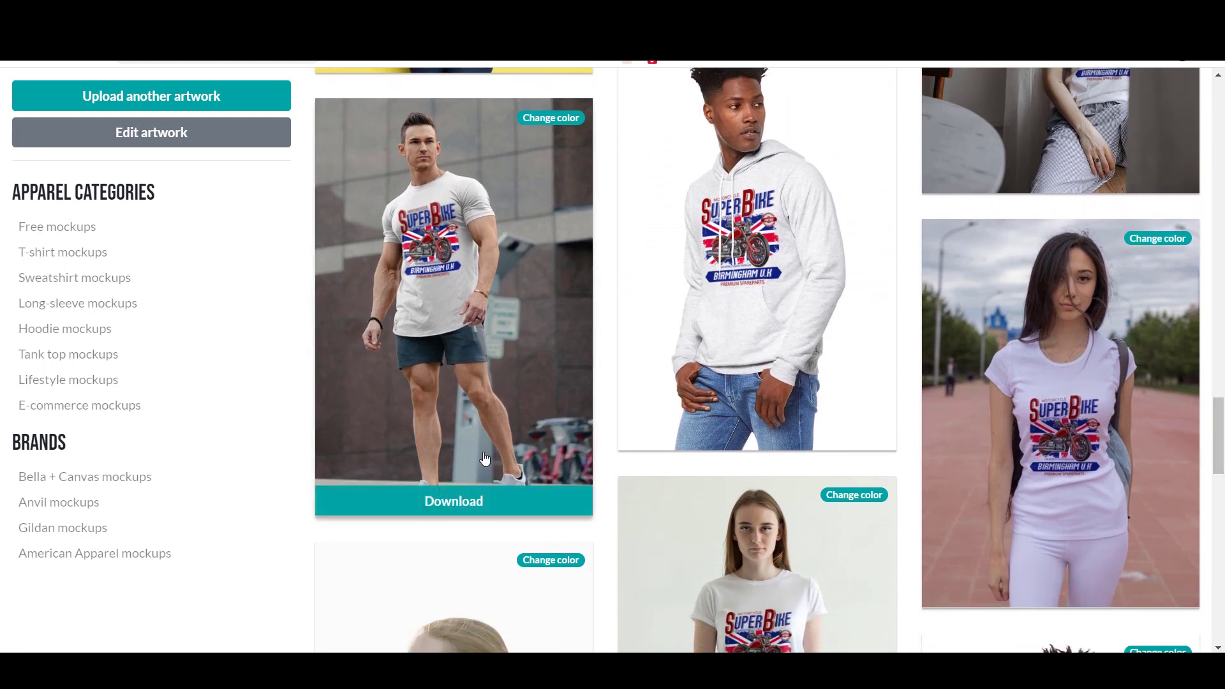
- Download the SuperBike mockups of the man's T-shirt, the hoodie and the woman's T-shirt
left_click(456, 511)
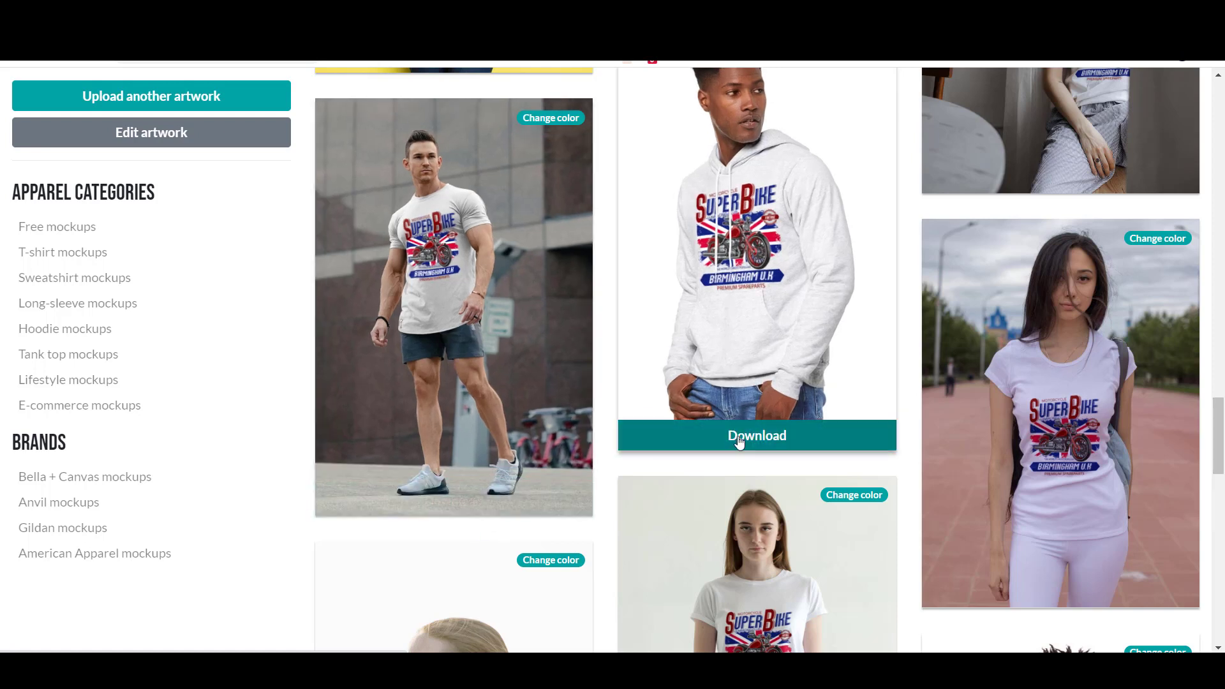
left_click(740, 440)
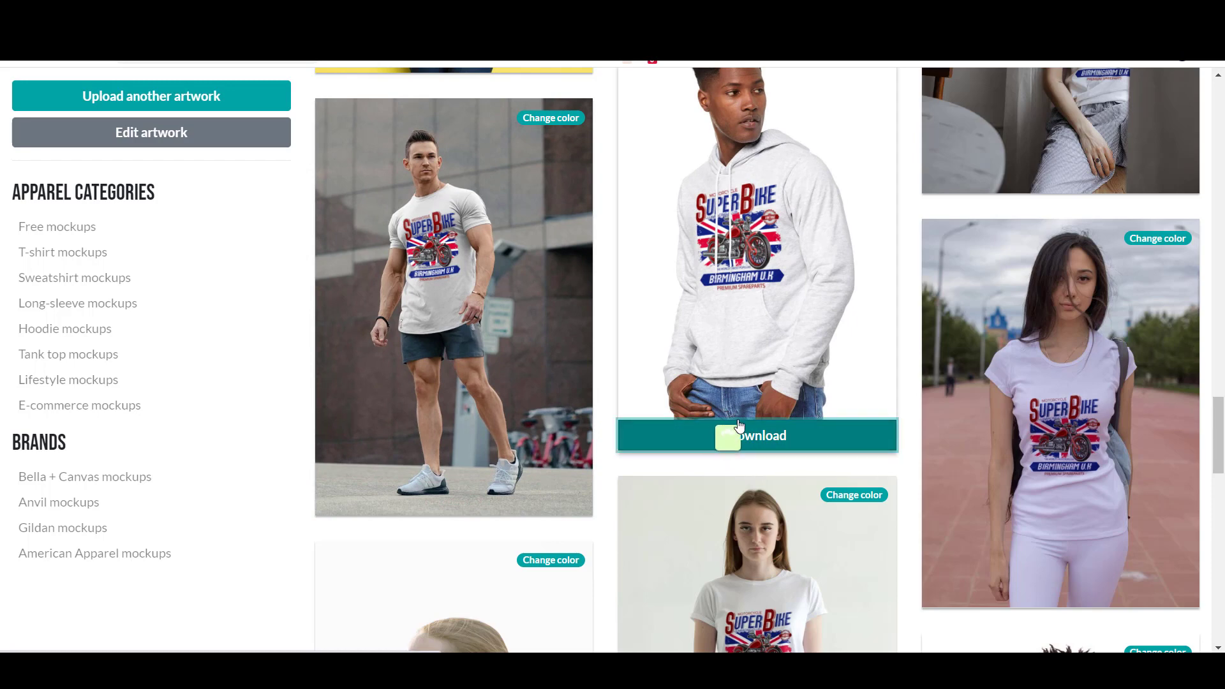
scroll(842, 426, "down", 3)
scroll(842, 429, "down", 3)
left_click(755, 531)
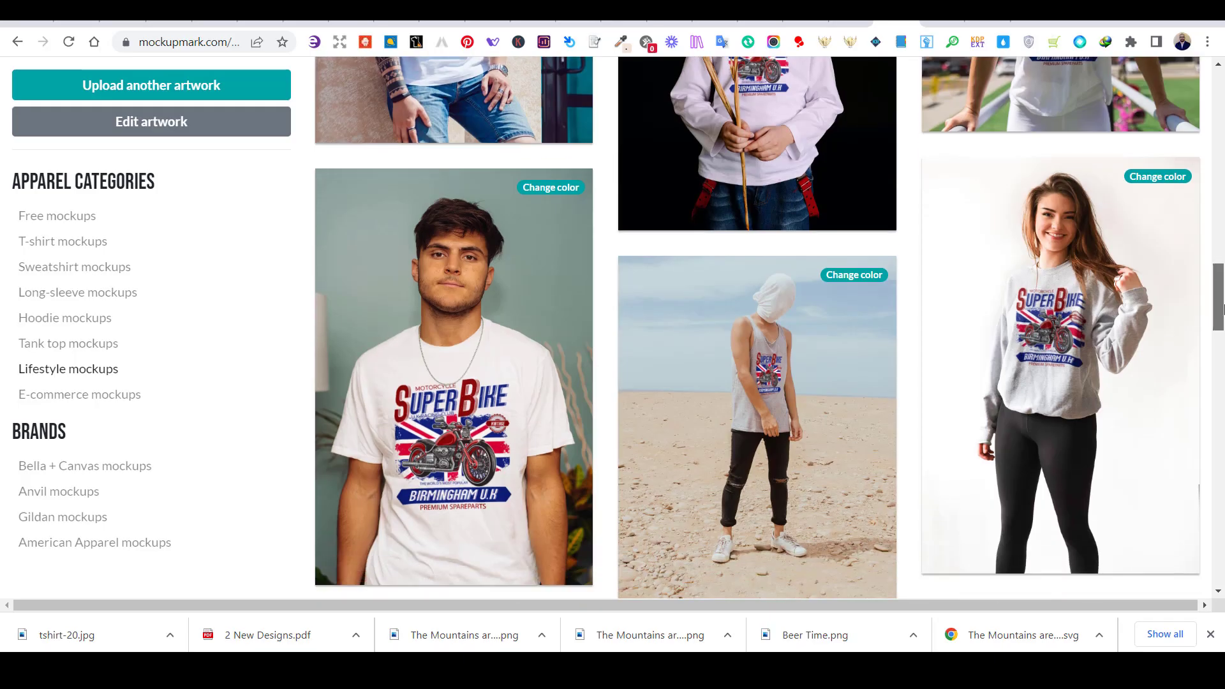
- Try orange, then apply a light colour to the singing man's T-shirt mockup
left_click_drag(1223, 308, 1222, 392)
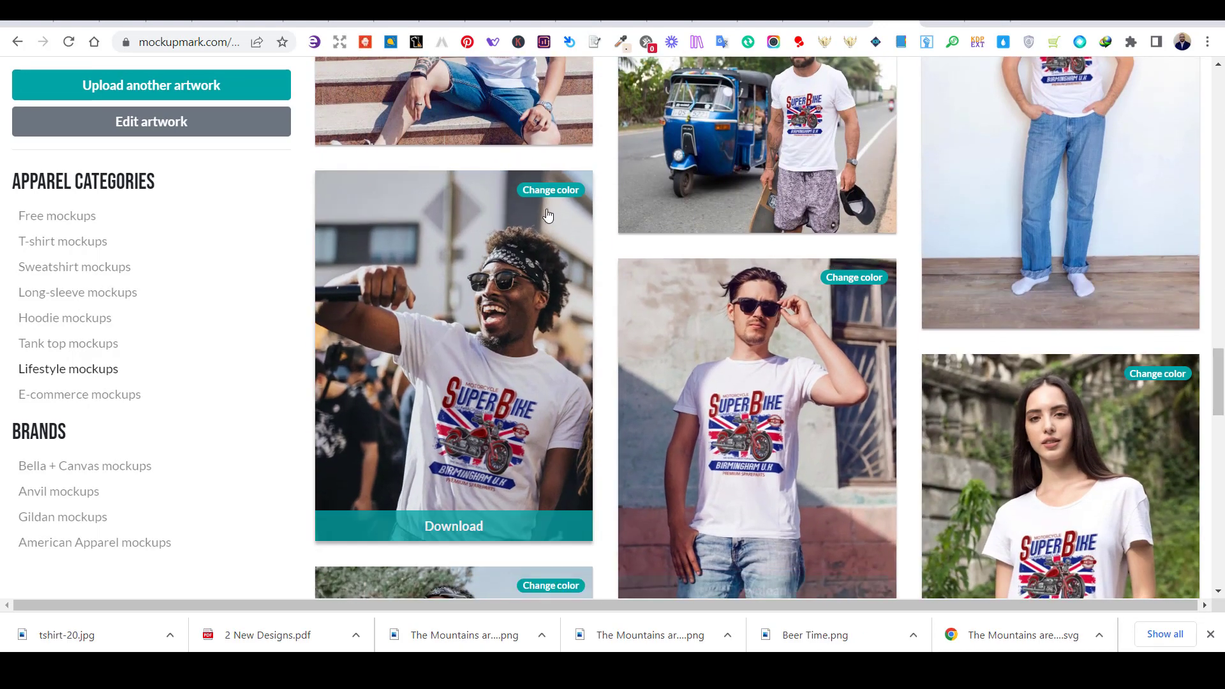
left_click(552, 191)
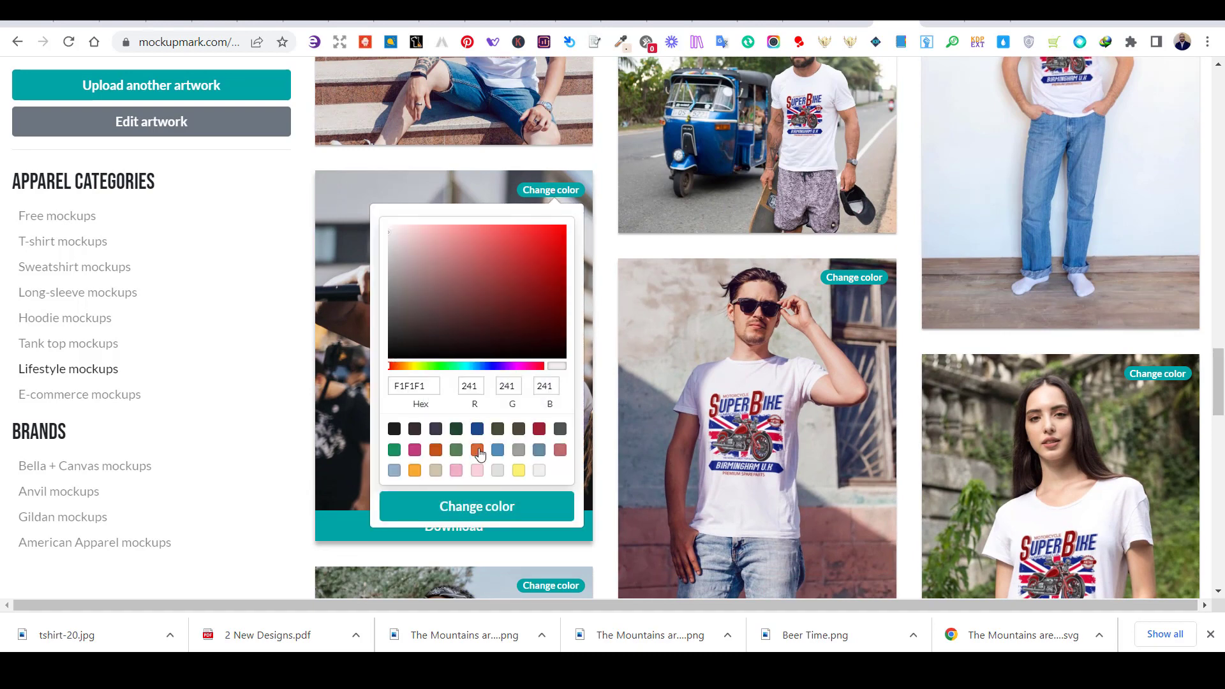
left_click(477, 451)
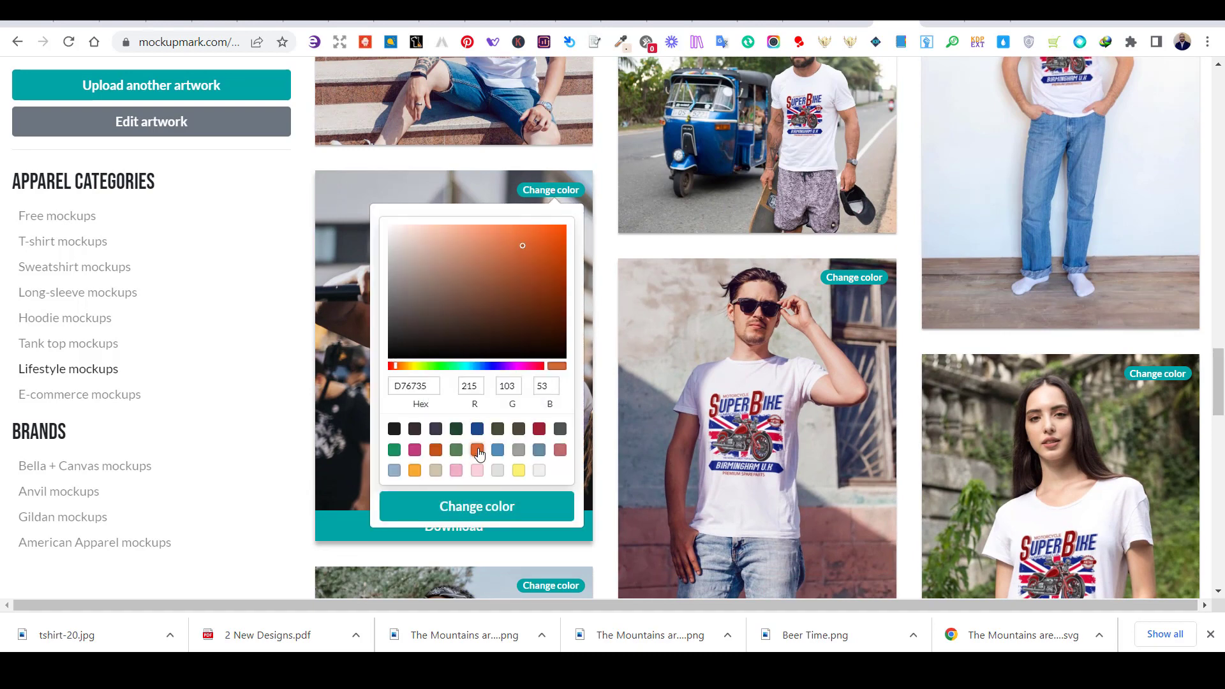
left_click(455, 472)
left_click(475, 504)
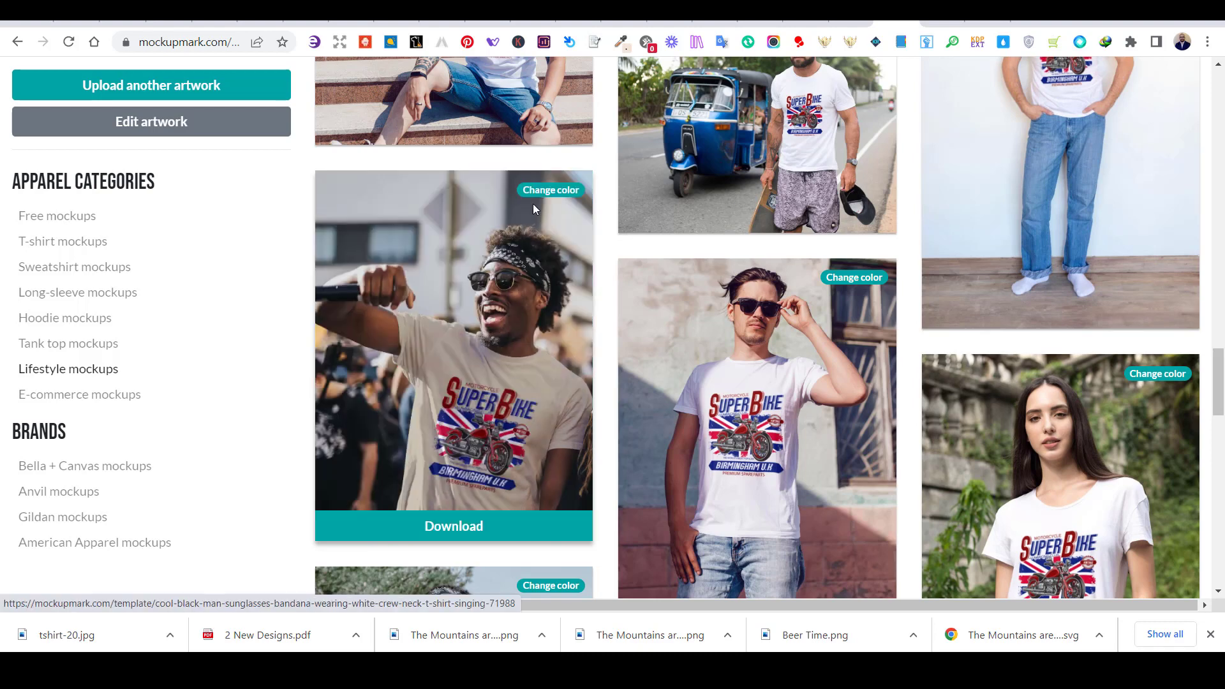
- Recolour the singer's T-shirt blue (#5191bd) and download the mockup
left_click(545, 190)
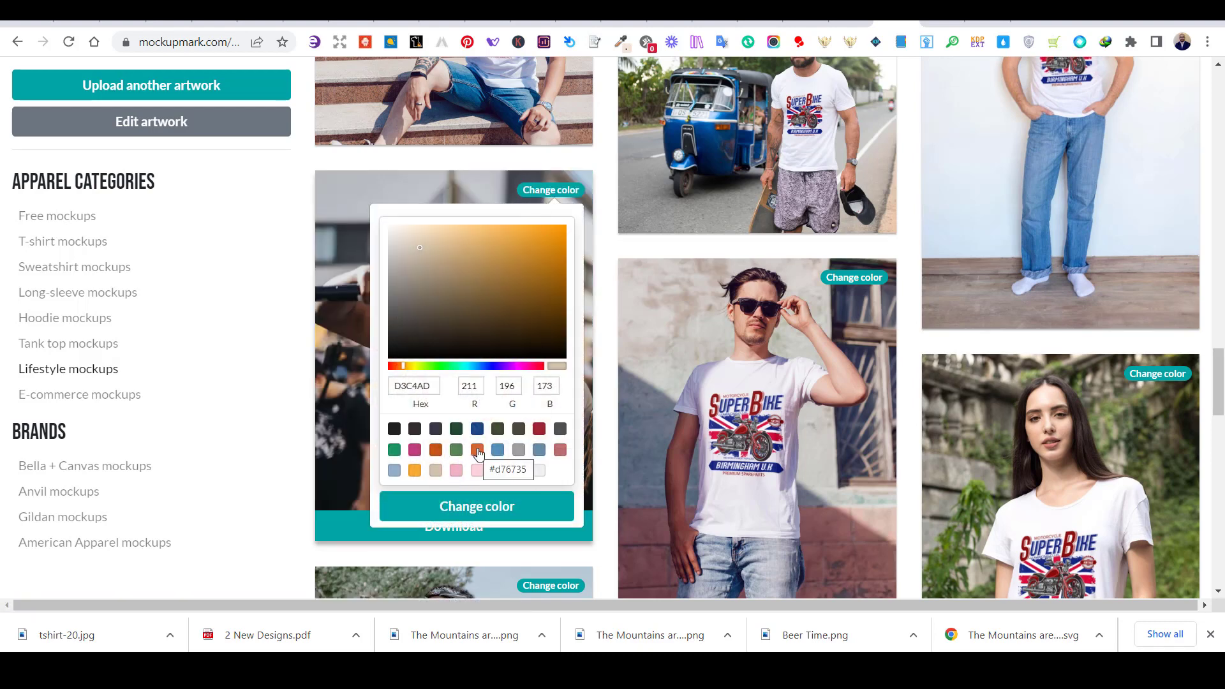
left_click(497, 450)
left_click(494, 506)
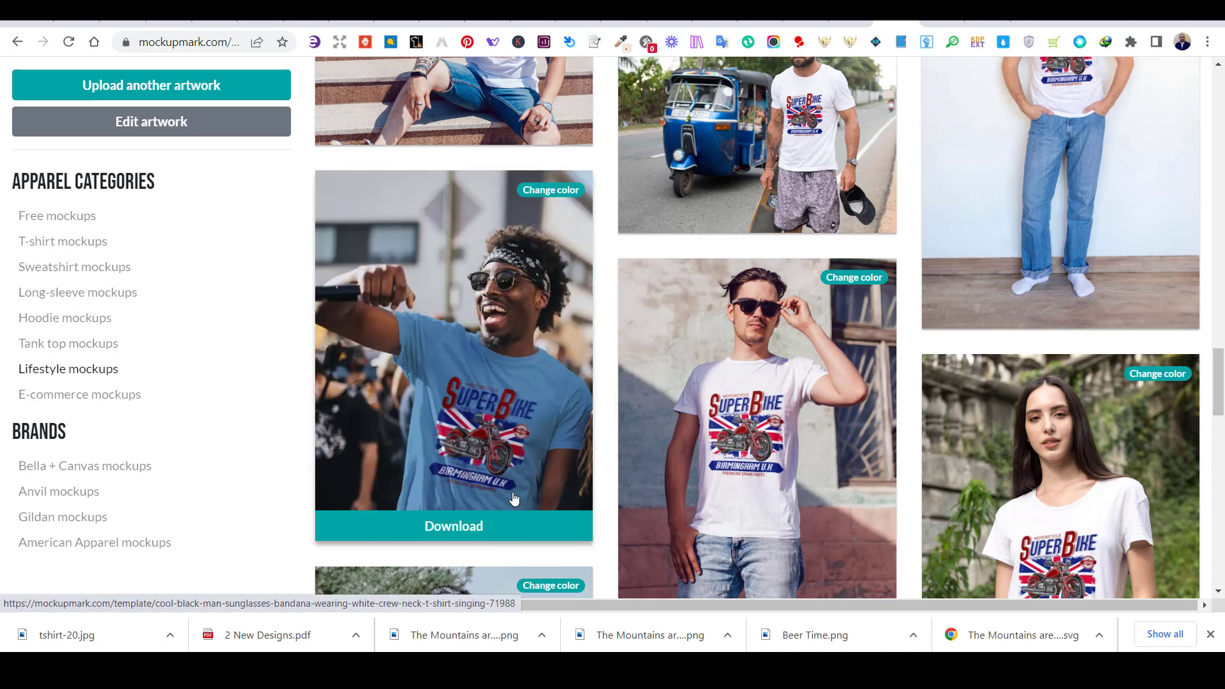
left_click(479, 528)
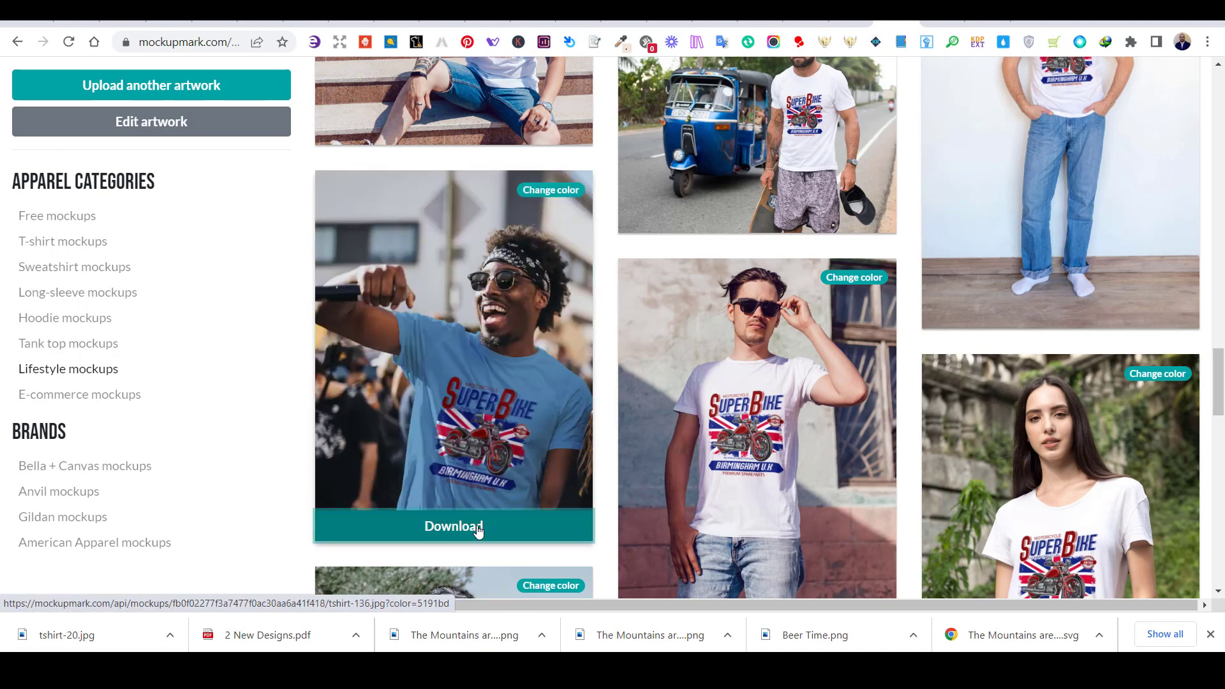
left_click(478, 528)
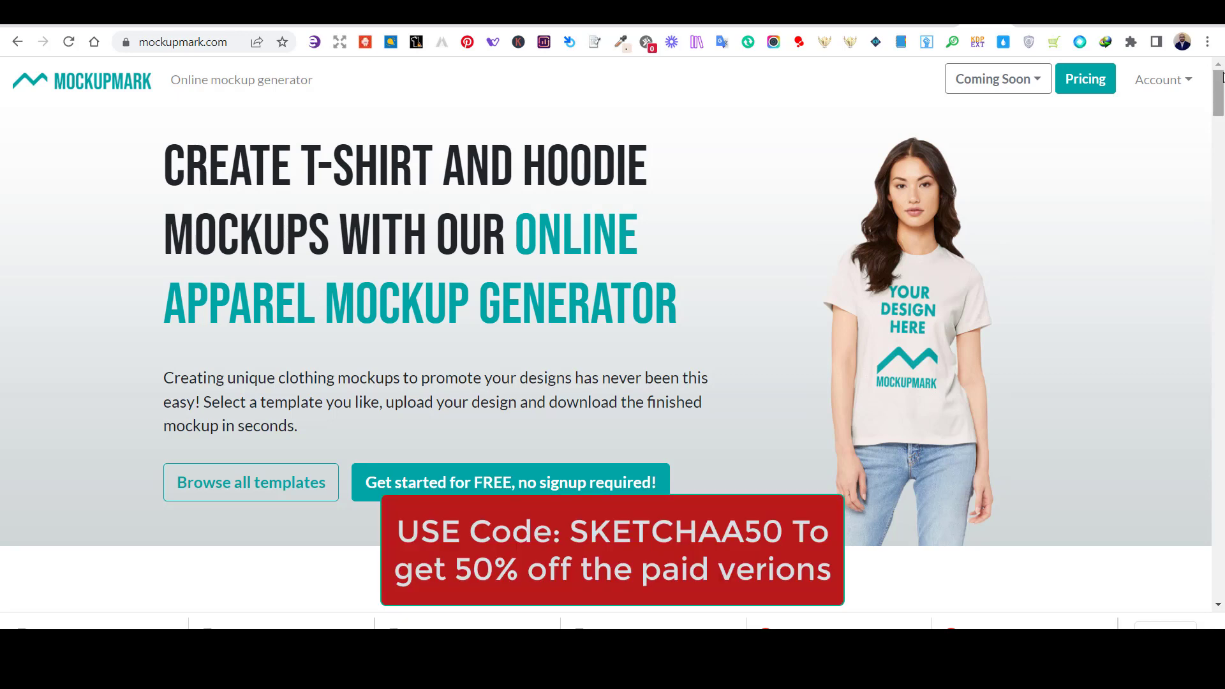
- Scroll through the free mockups gallery of people in plain T-shirts and sweatshirts
mouse_move(1219, 87)
left_mouse_down()
mouse_move(1219, 164)
mouse_move(1219, 82)
left_mouse_up()
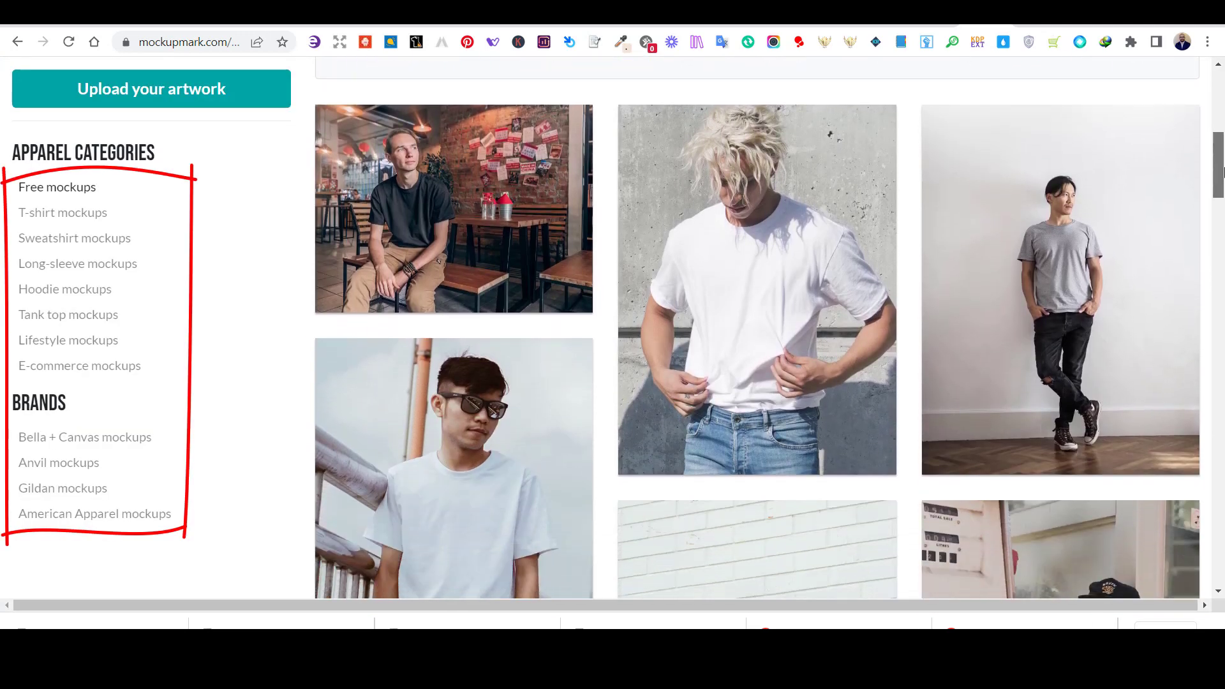
left_click_drag(1219, 170, 1221, 174)
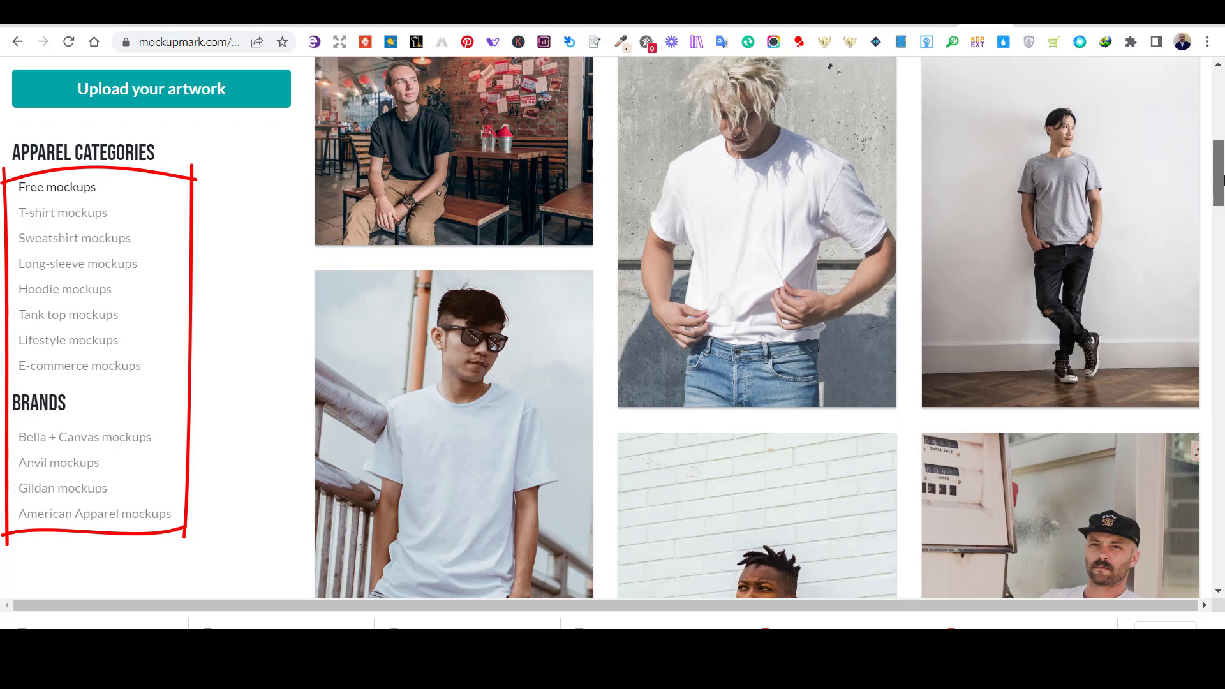
left_click_drag(1222, 180, 1222, 184)
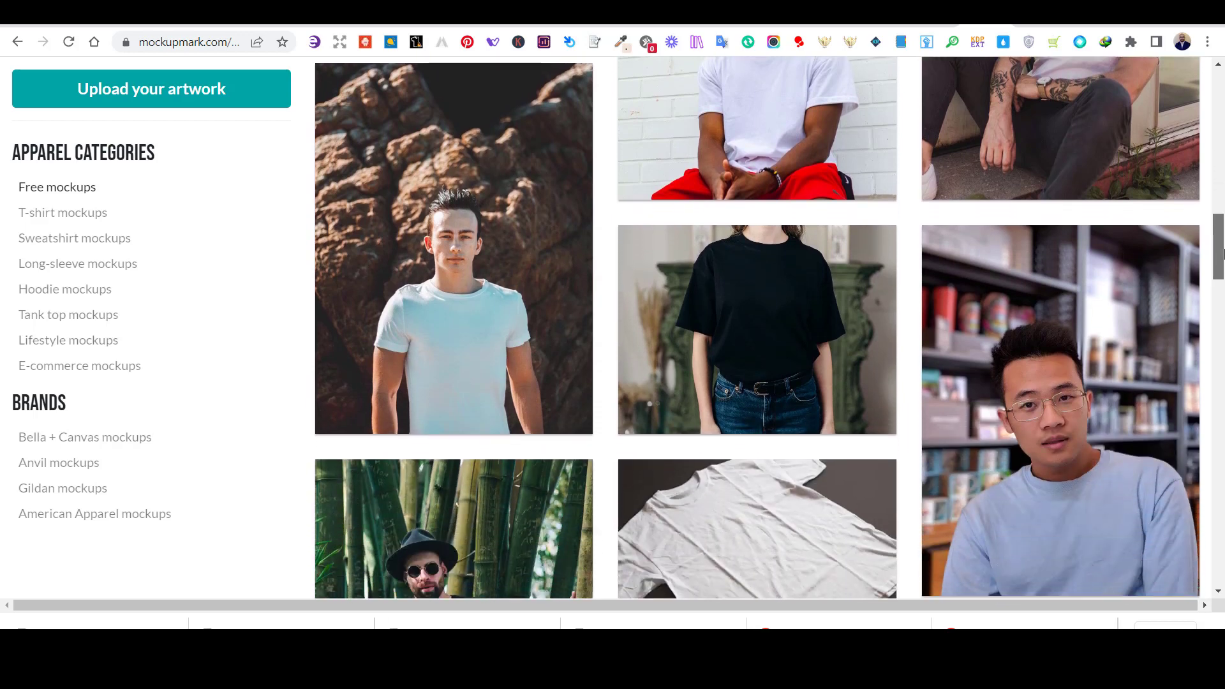
left_click_drag(1222, 254, 829, 281)
scroll(829, 281, "down", 2)
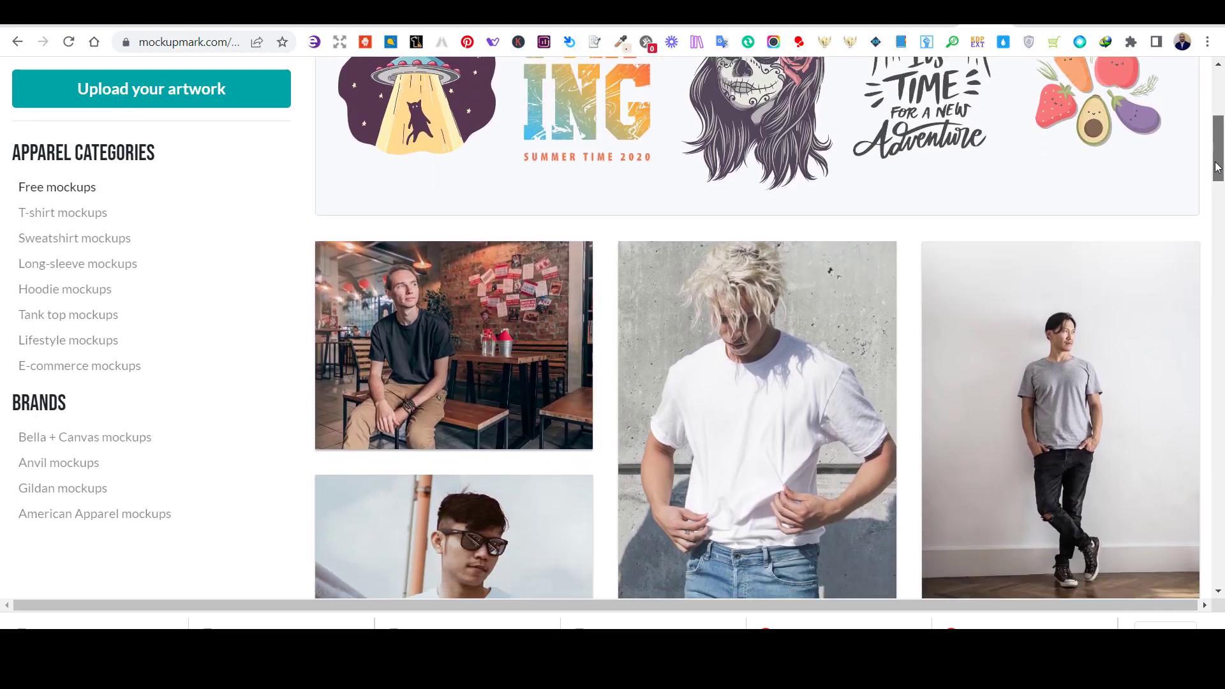
- Apply 72 v2.png to the blonde man's Free Lifestyle T-shirt Mockup at 98% scale, nudged up
left_click(838, 200)
left_click(866, 120)
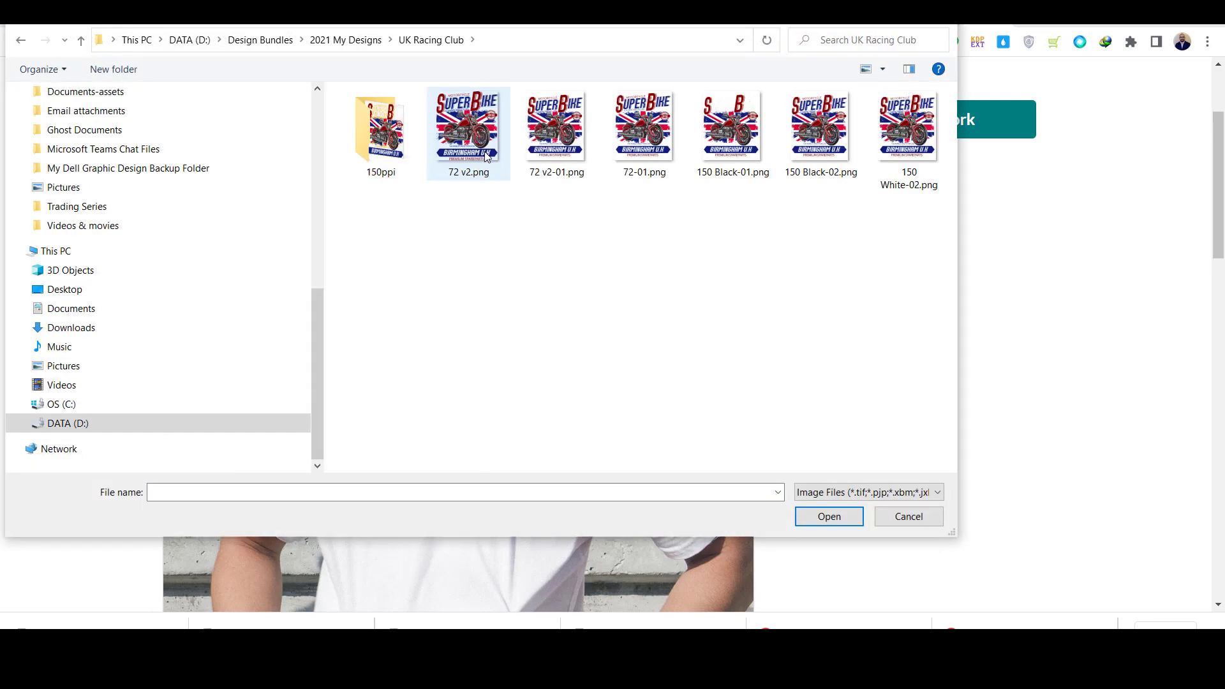
double_click(485, 153)
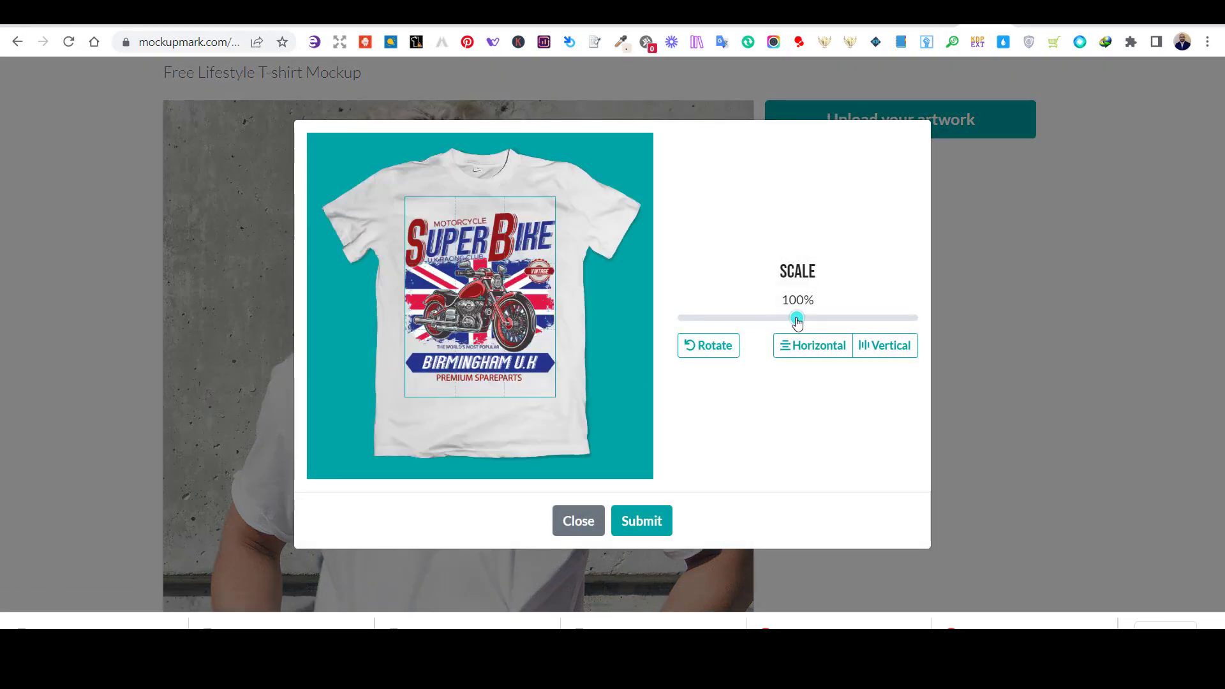
left_click_drag(797, 322, 796, 322)
left_click_drag(398, 323, 493, 314)
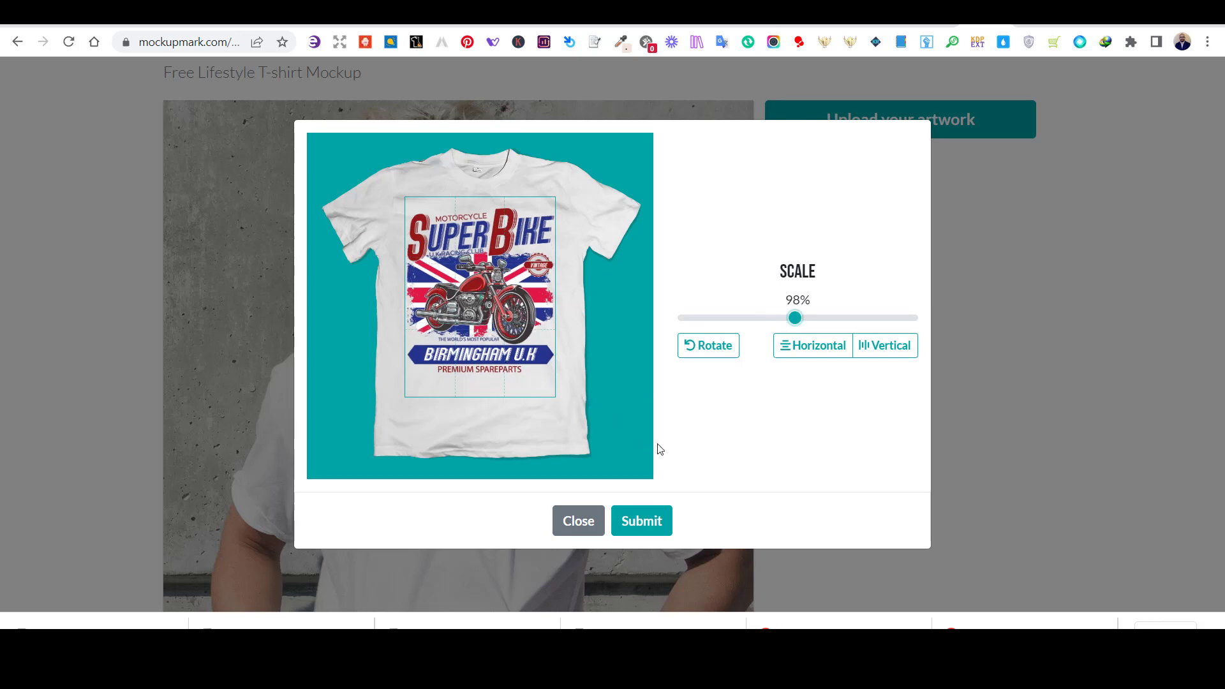
left_click(651, 520)
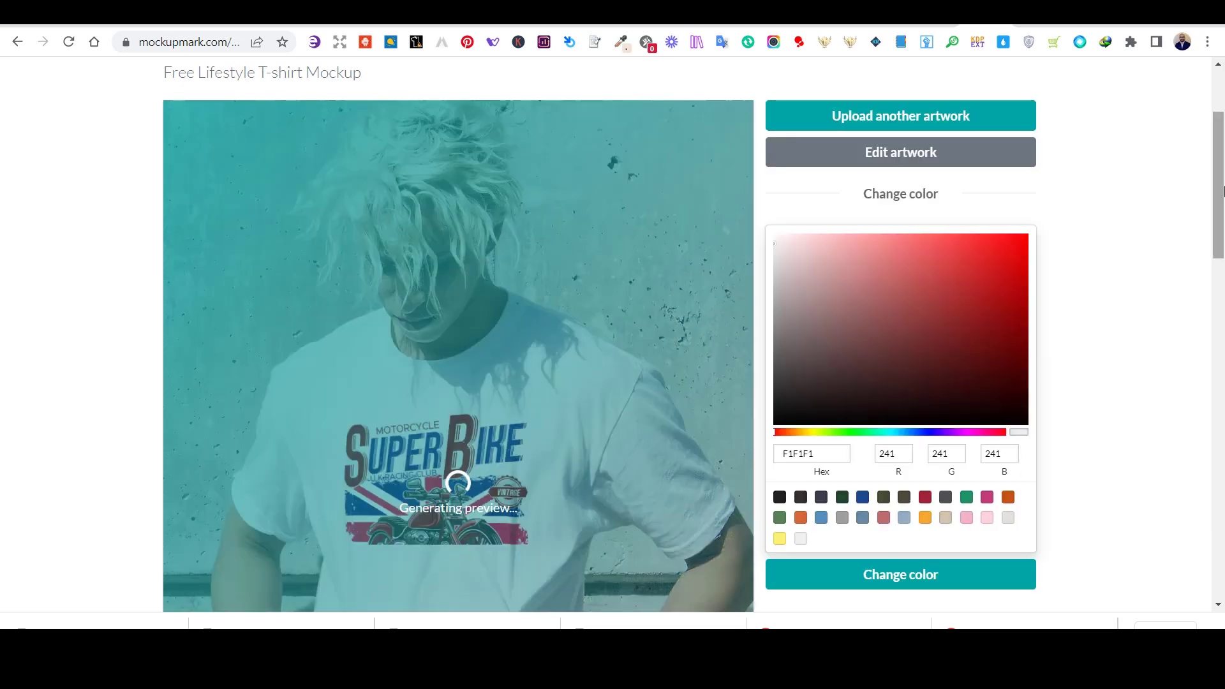
- Apply a mid-grey colour to the blonde man's T-shirt mockup
left_click_drag(1223, 190, 1223, 218)
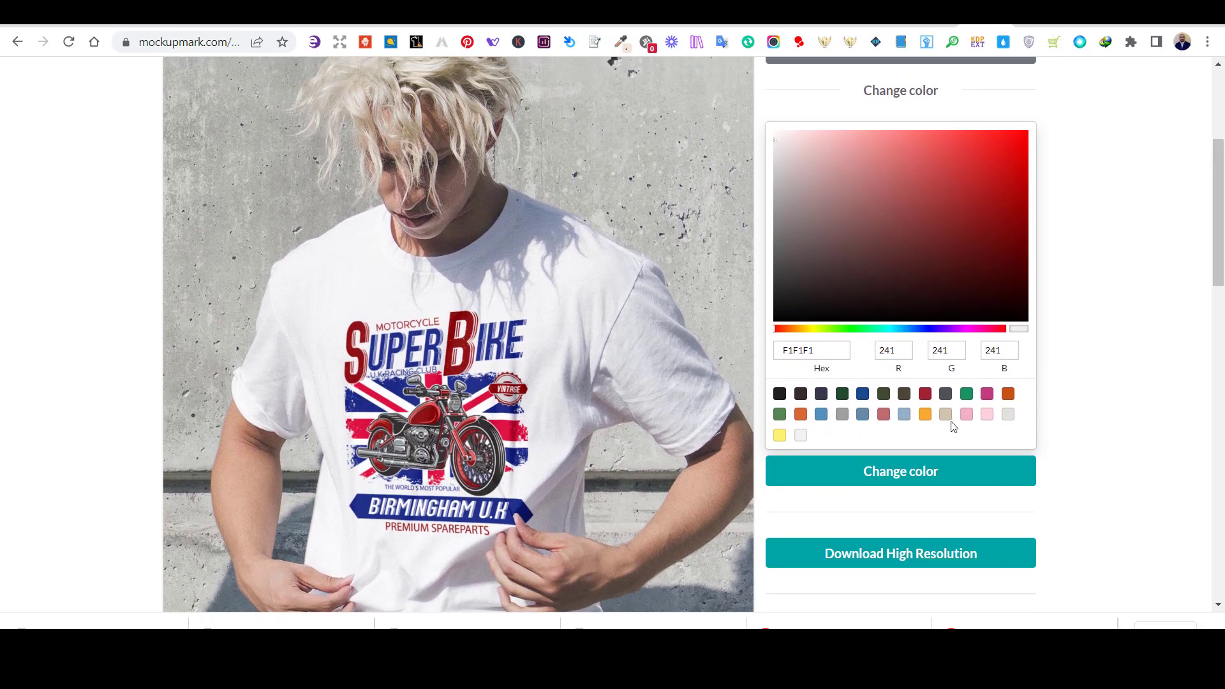
left_click(1008, 414)
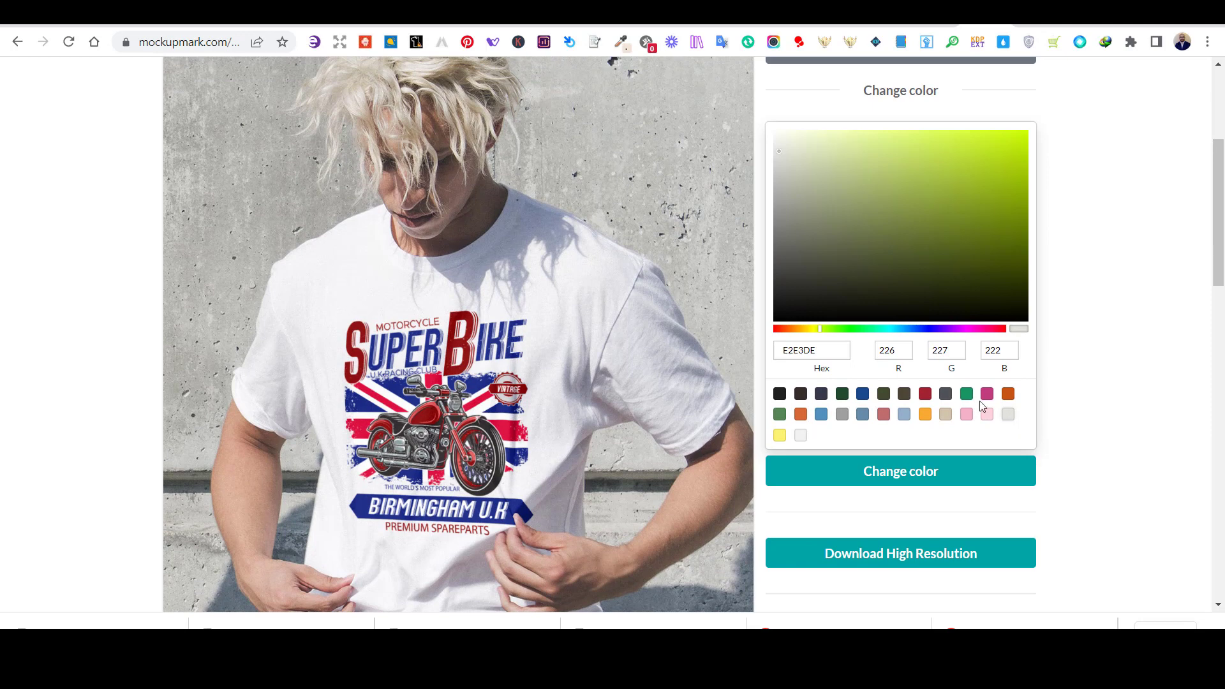
left_click_drag(853, 183, 778, 198)
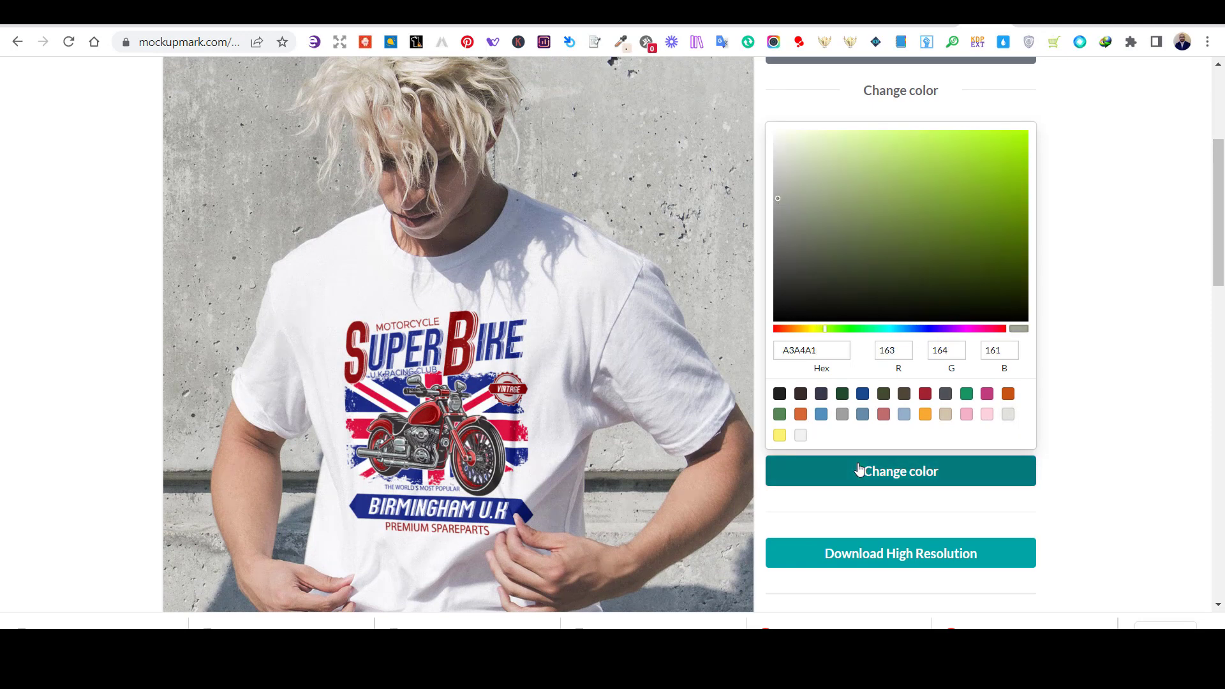
left_click(861, 471)
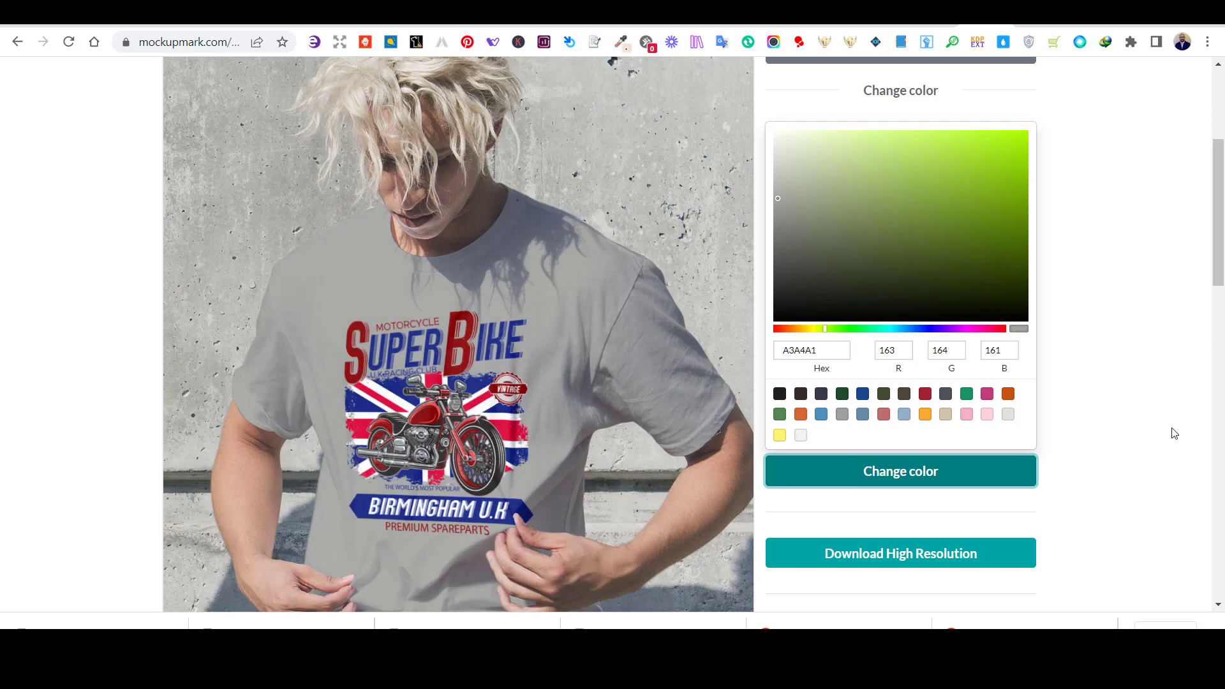
- Recolour the blonde man's T-shirt light blue (#94AFCA)
scroll(1173, 433, "down", 1)
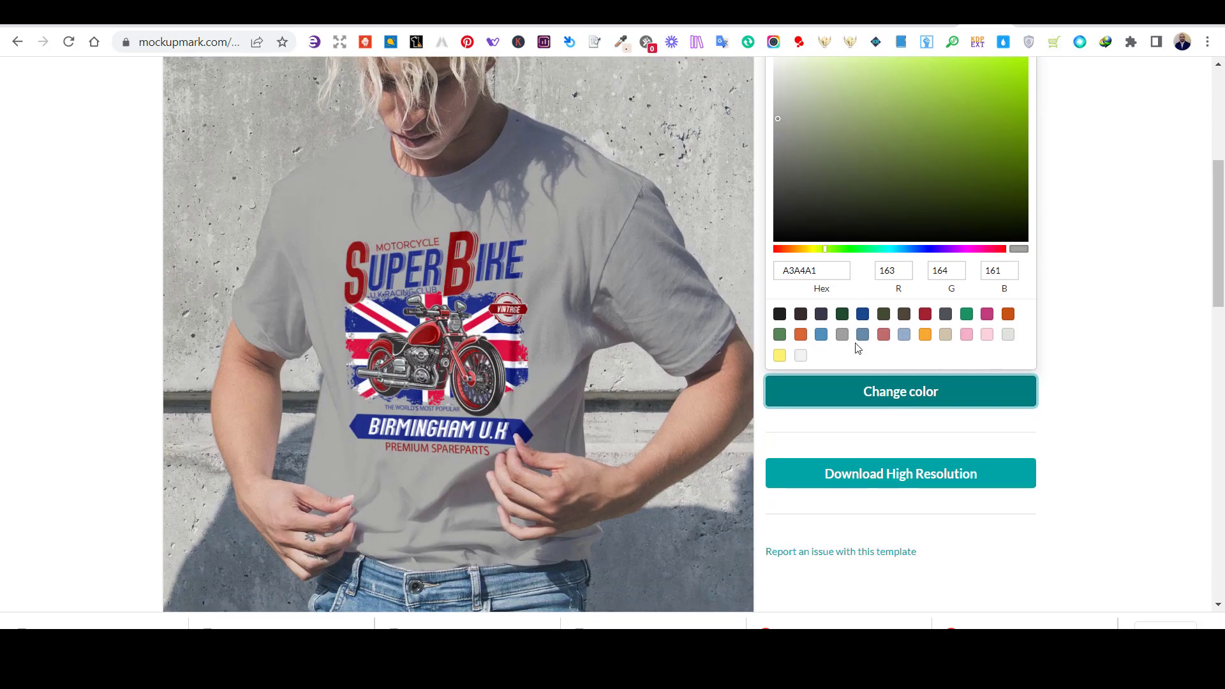
left_click(904, 335)
left_click(890, 391)
scroll(1053, 405, "up", 1)
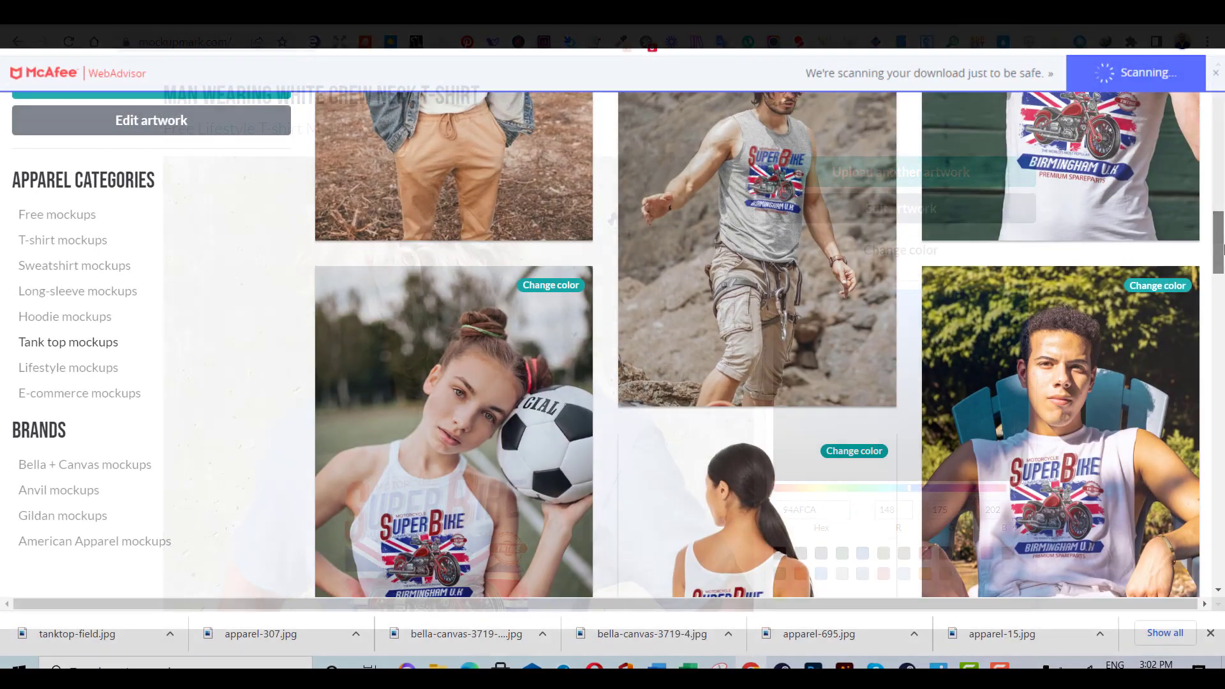
scroll(1220, 260, "down", 2)
left_click_drag(1220, 261, 1218, 344)
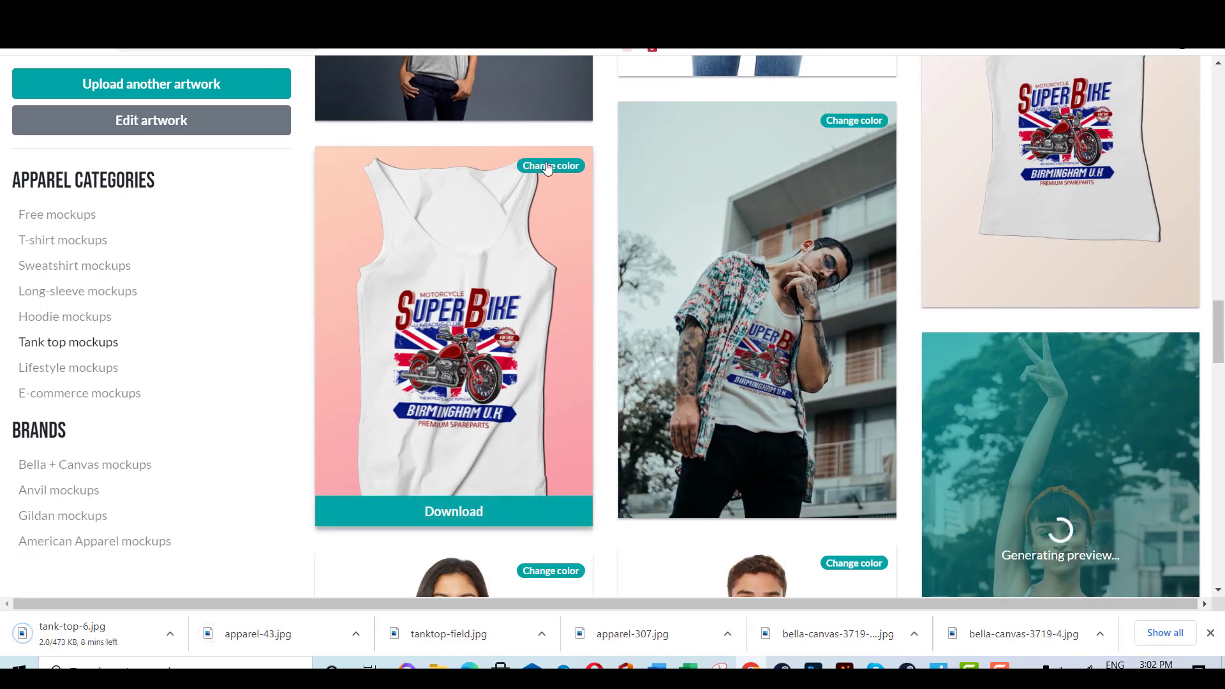
- Recolour the tank top mockup a slightly darker grey
left_click(547, 166)
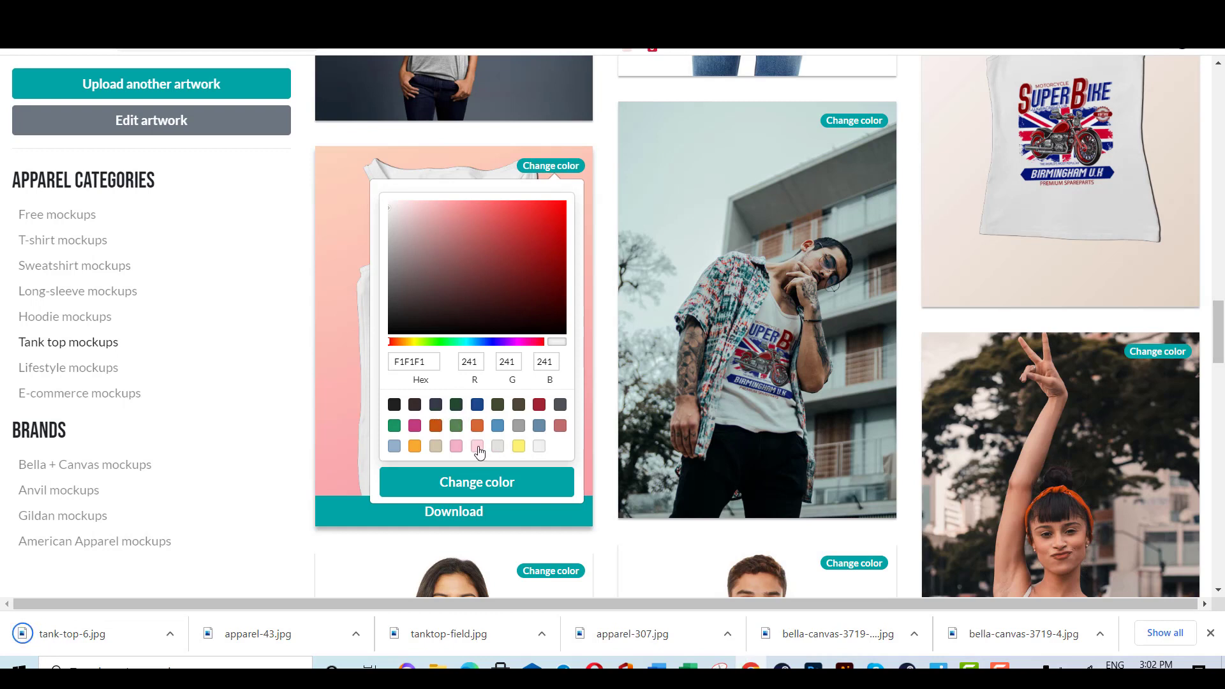
left_click(498, 448)
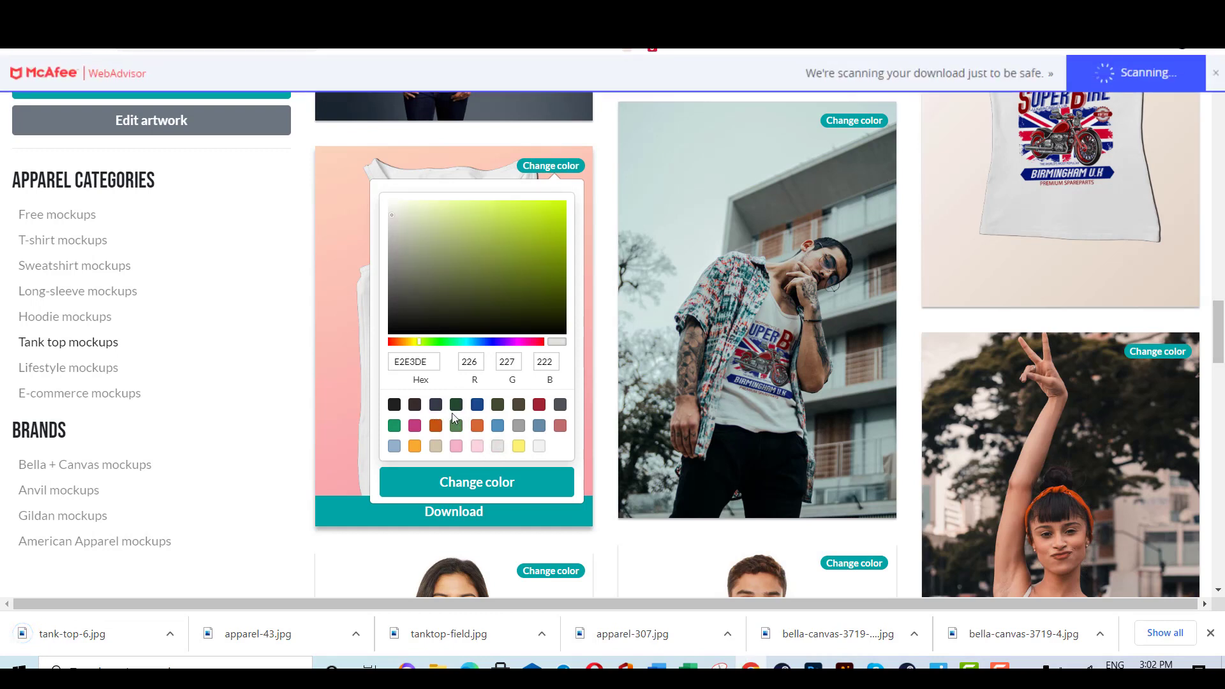
left_click(393, 230)
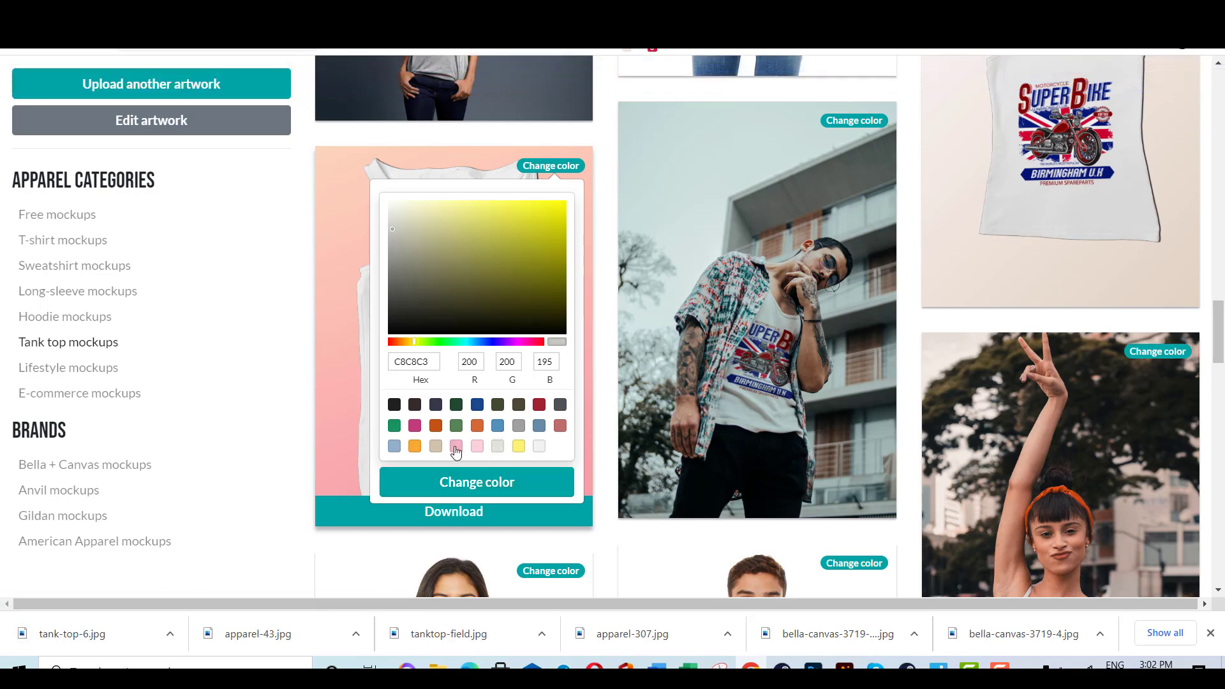
left_click(465, 483)
- Scroll down the tank top mockups and switch to the Sweatshirt mockups category
scroll(624, 347, "down", 5)
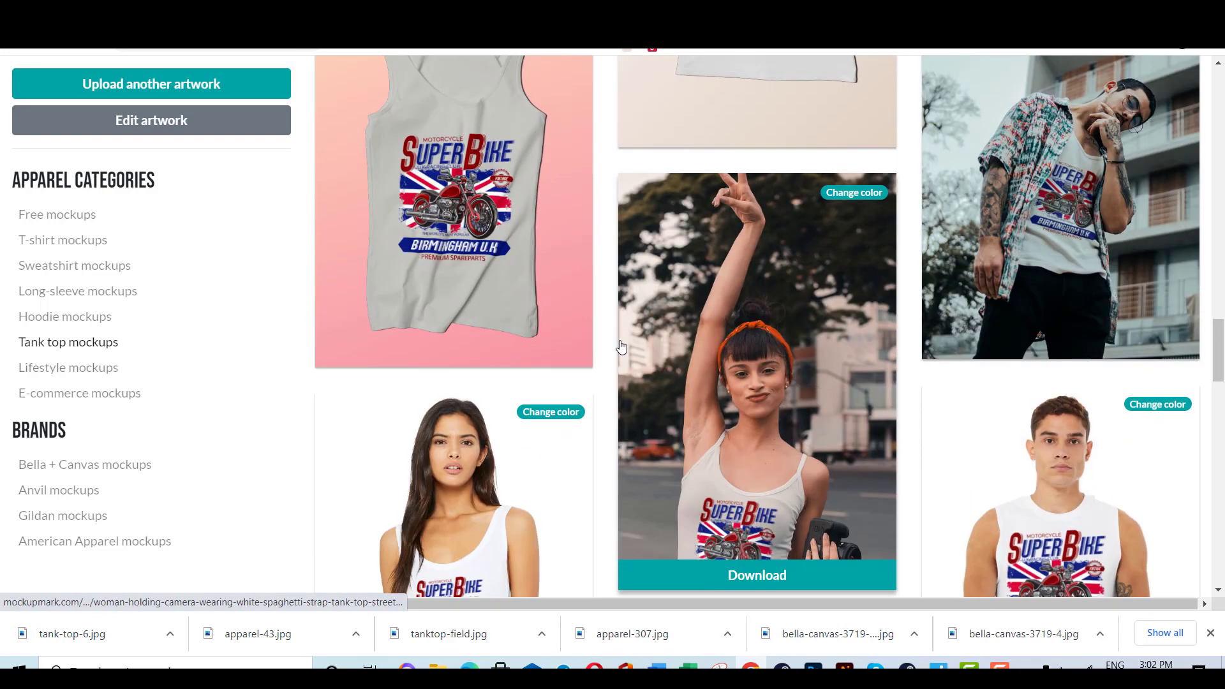
scroll(830, 367, "down", 3)
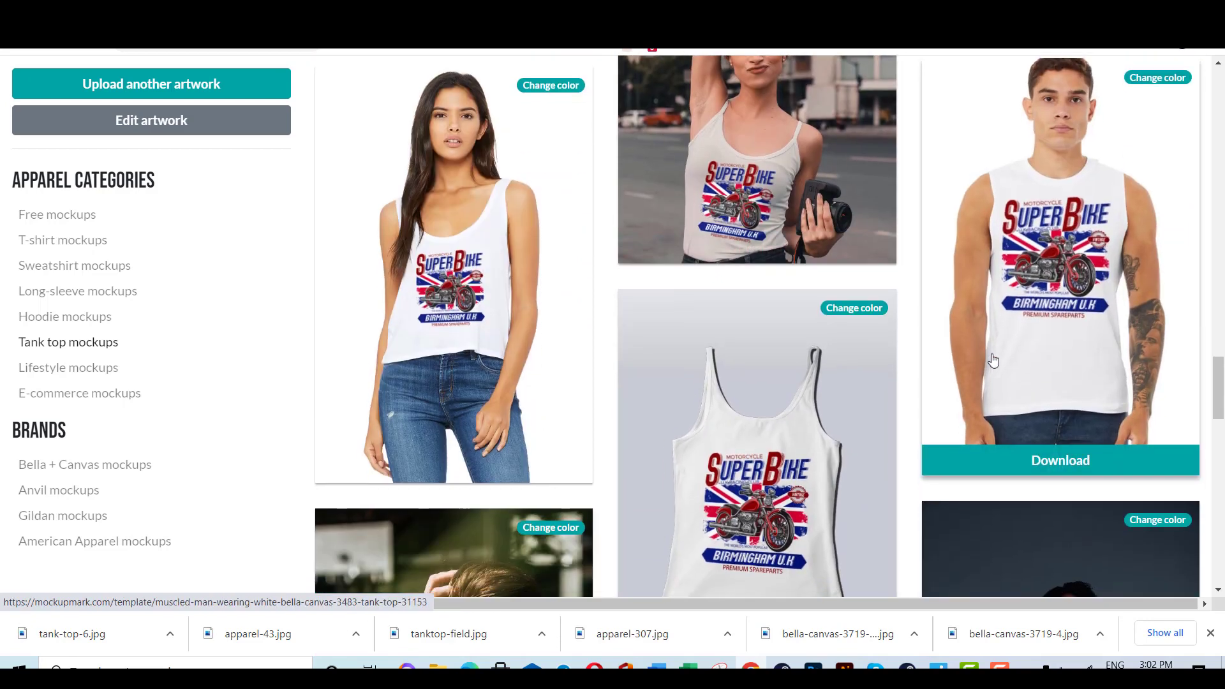
scroll(985, 361, "down", 5)
scroll(993, 362, "down", 3)
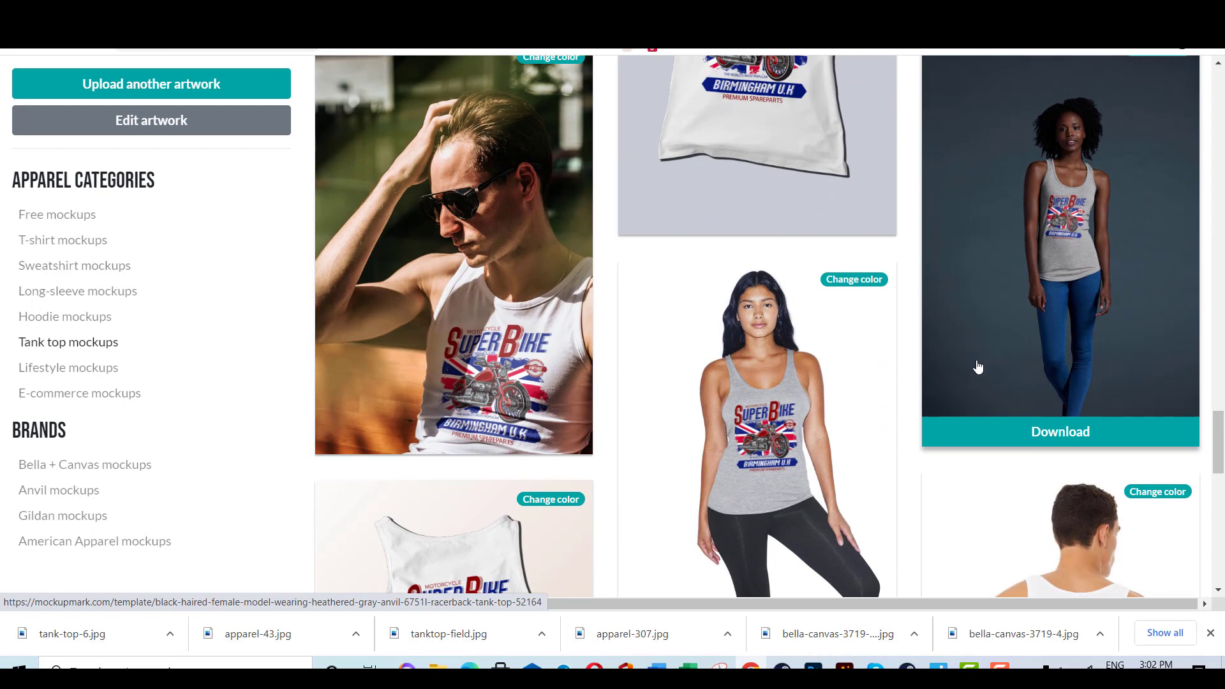
scroll(979, 366, "down", 4)
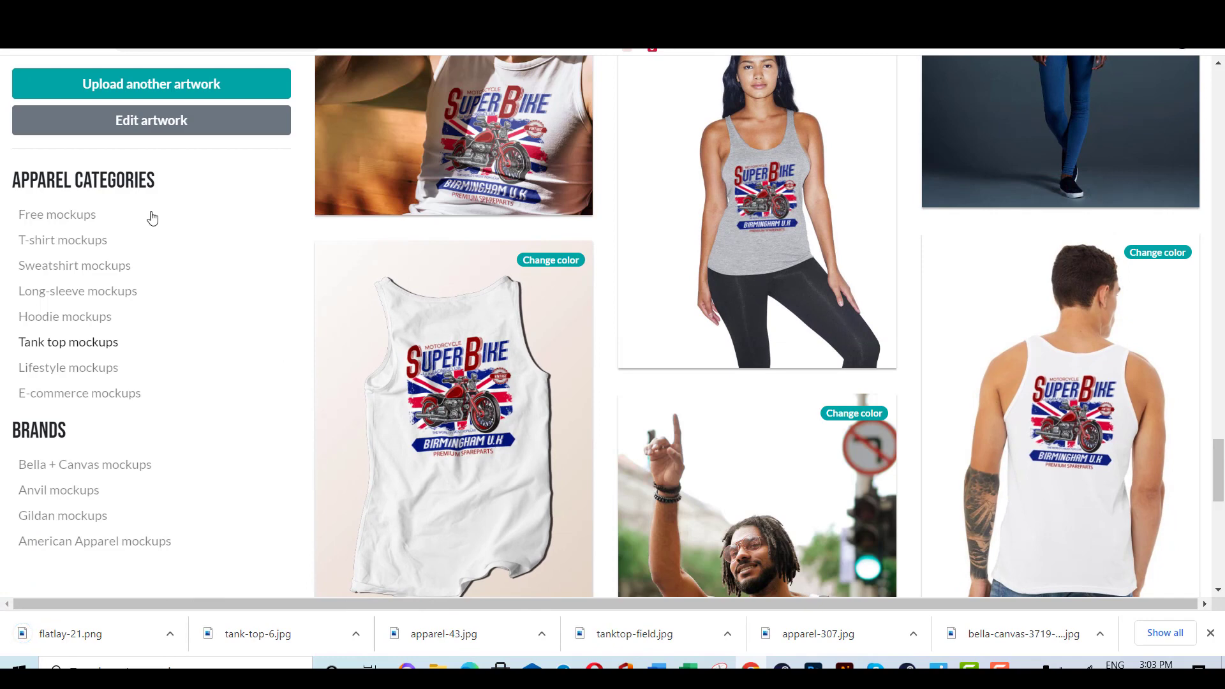
left_click(96, 265)
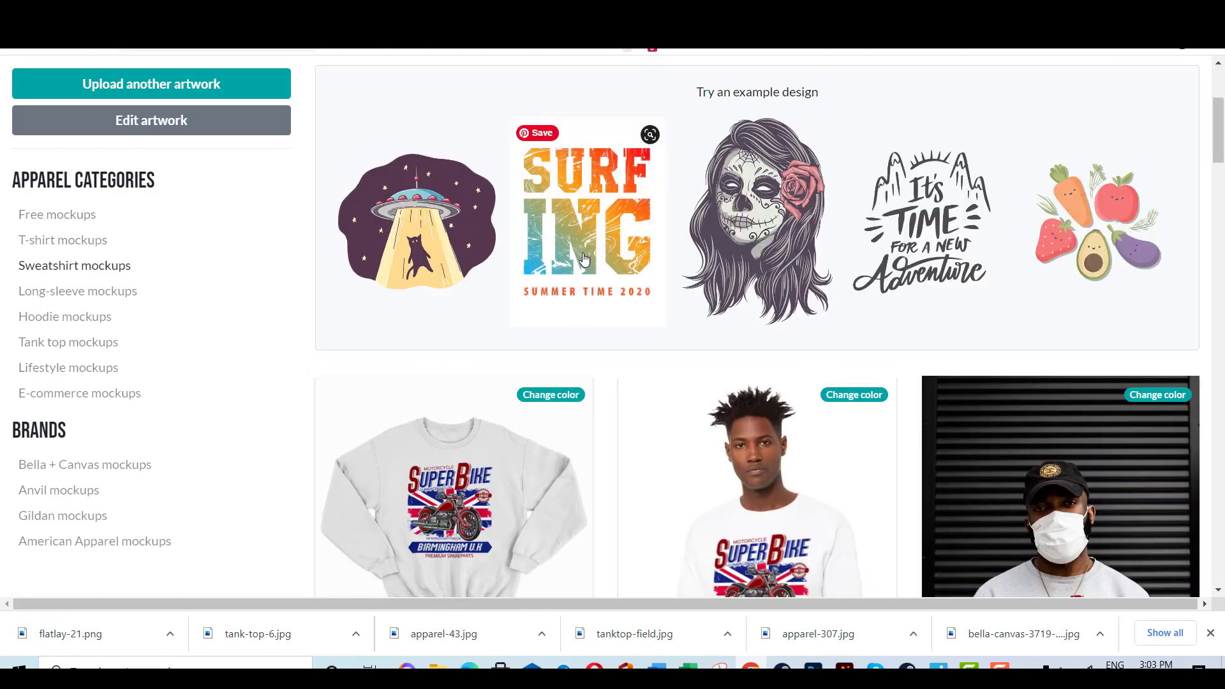
- Preview the SURFING Summer Time 2020 example design across the sweatshirt mockups
left_click(582, 259)
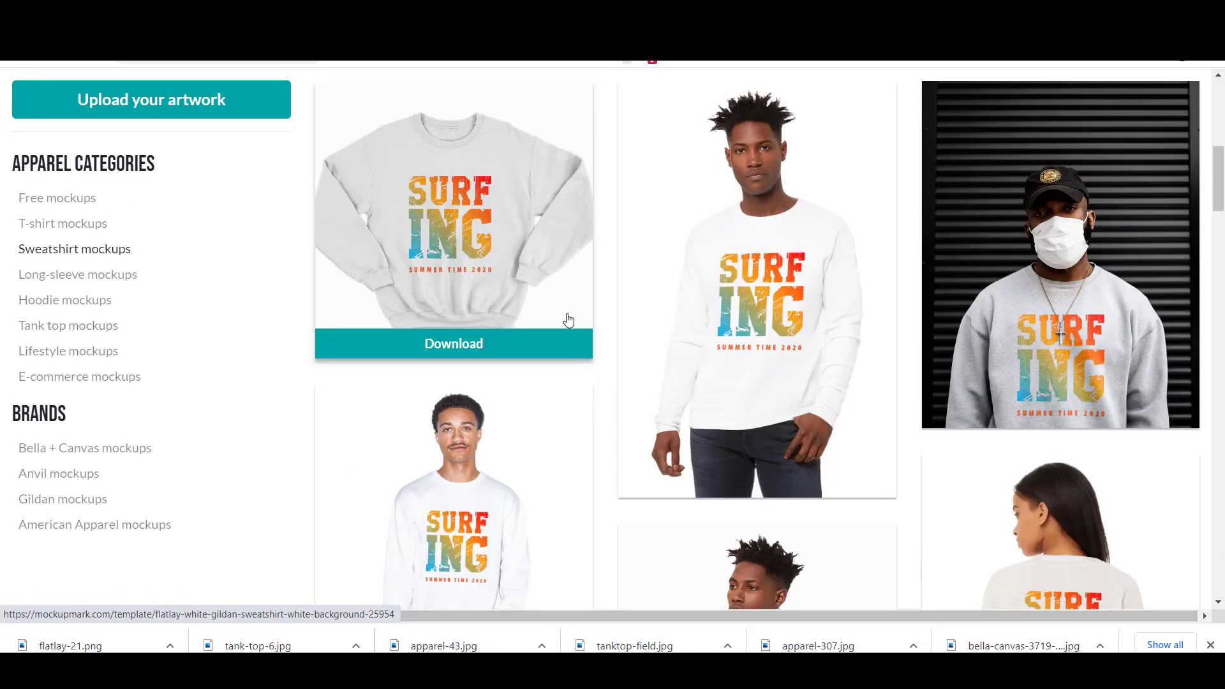
scroll(591, 289, "down", 3)
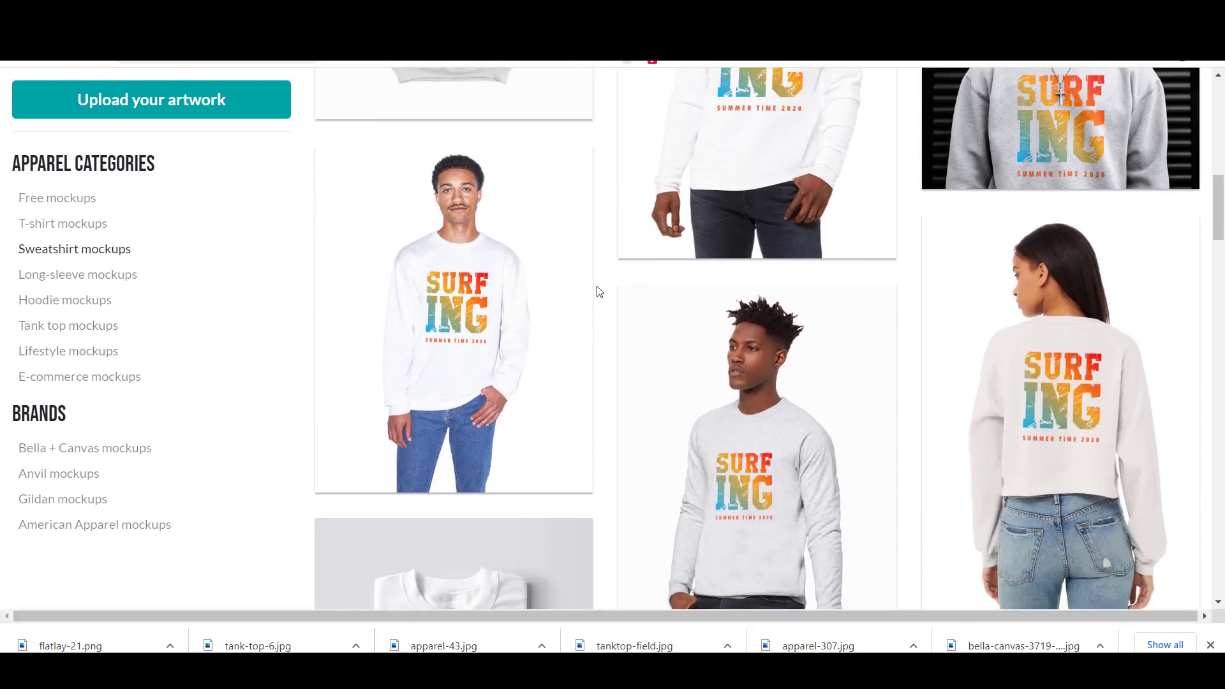
scroll(600, 293, "down", 3)
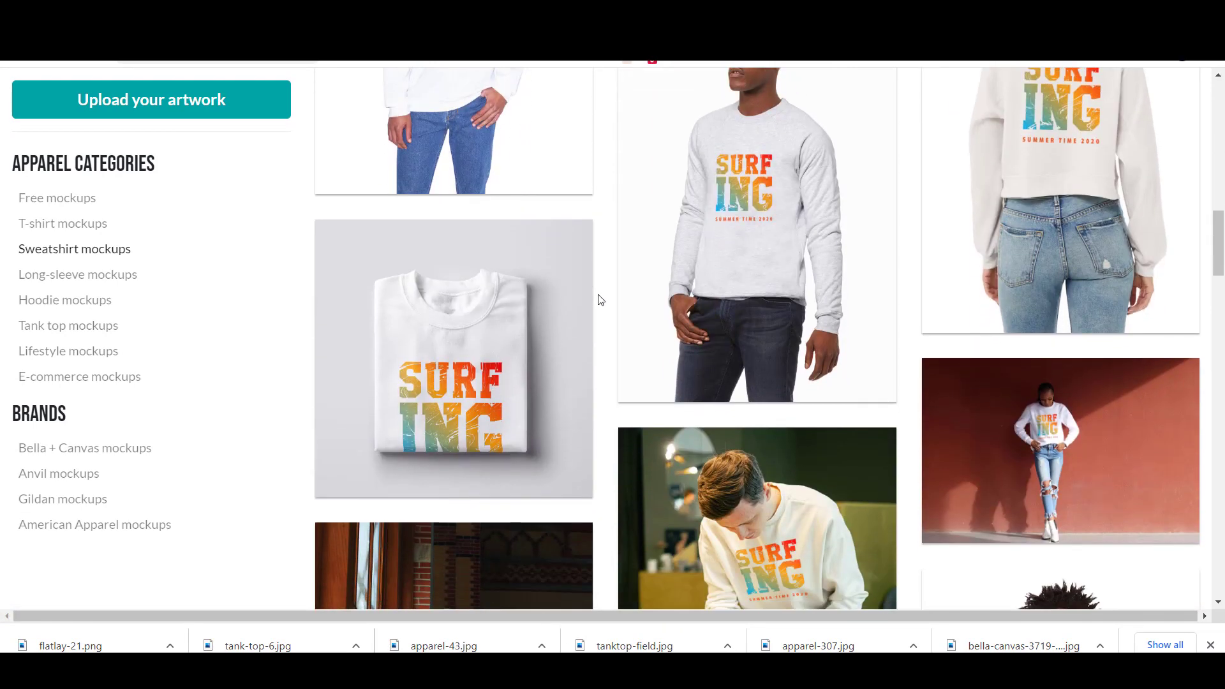
scroll(602, 301, "down", 4)
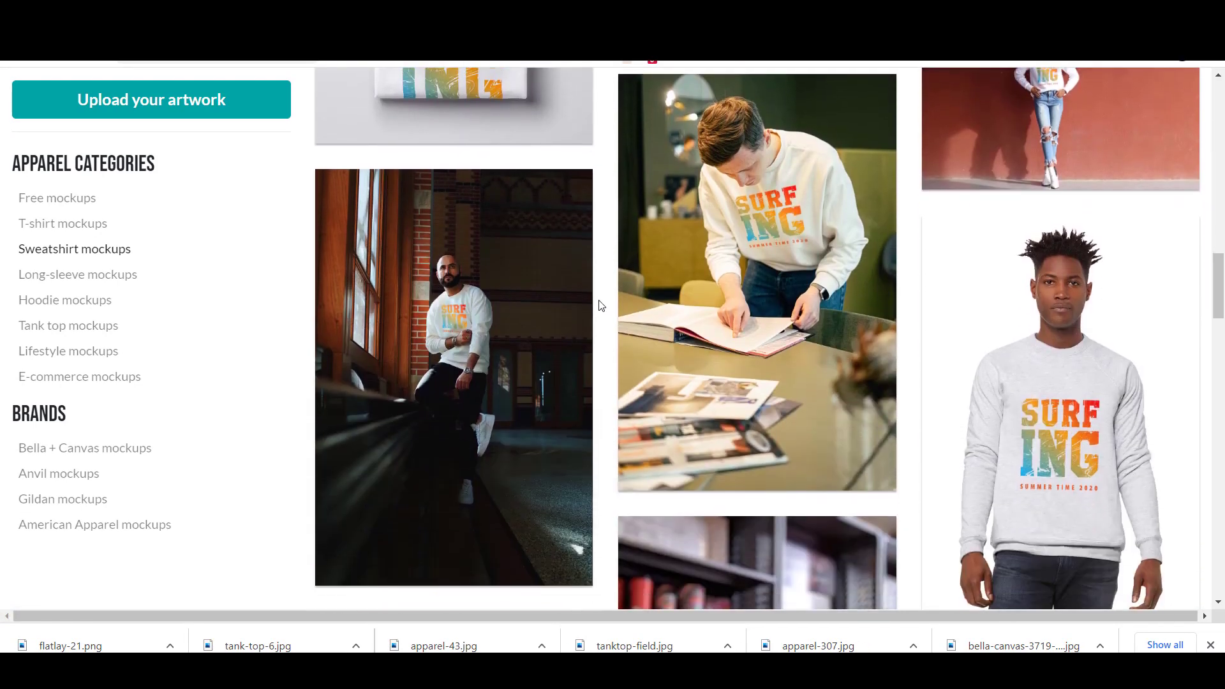
scroll(602, 305, "down", 2)
mouse_move(1116, 338)
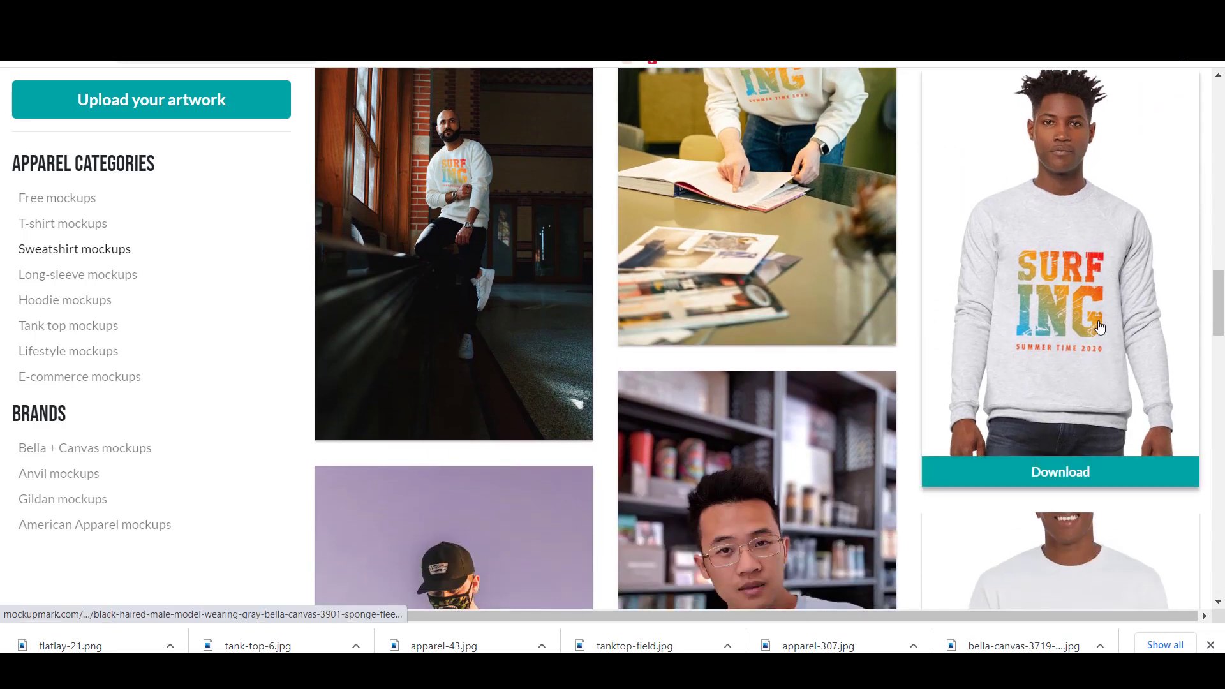
scroll(1117, 338, "up", 1)
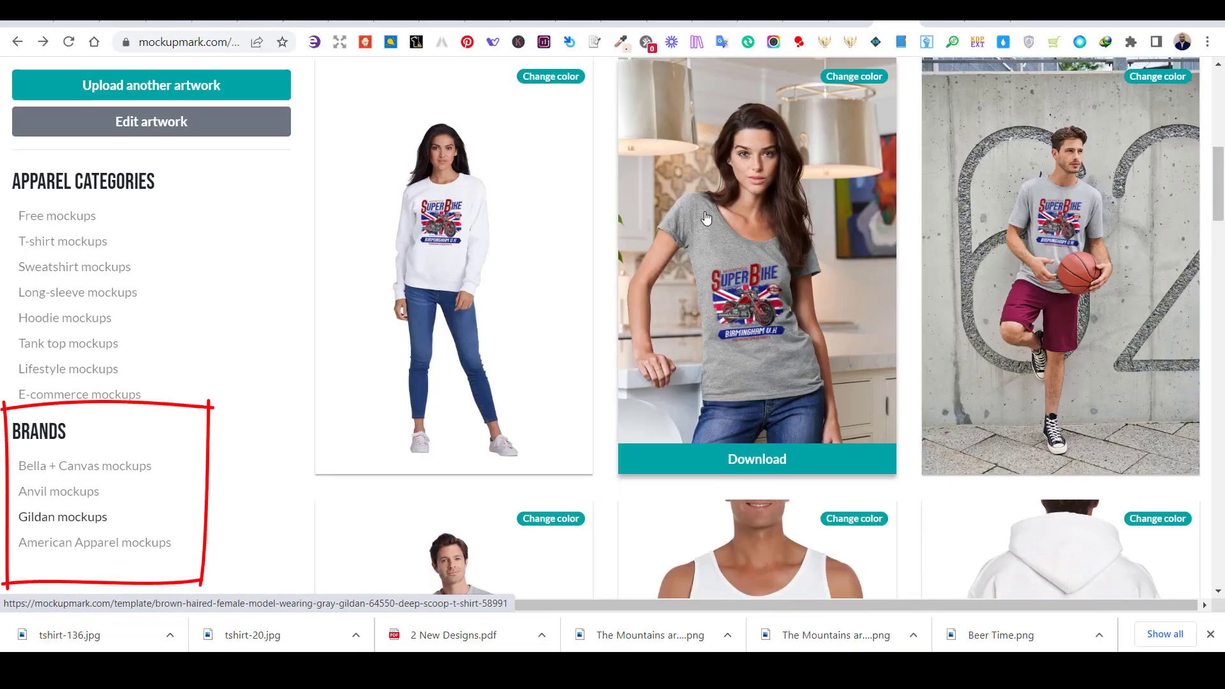
- Open the gray Gildan 18000 sweatshirt mockup from the Gildan mockups page
scroll(706, 217, "down", 4)
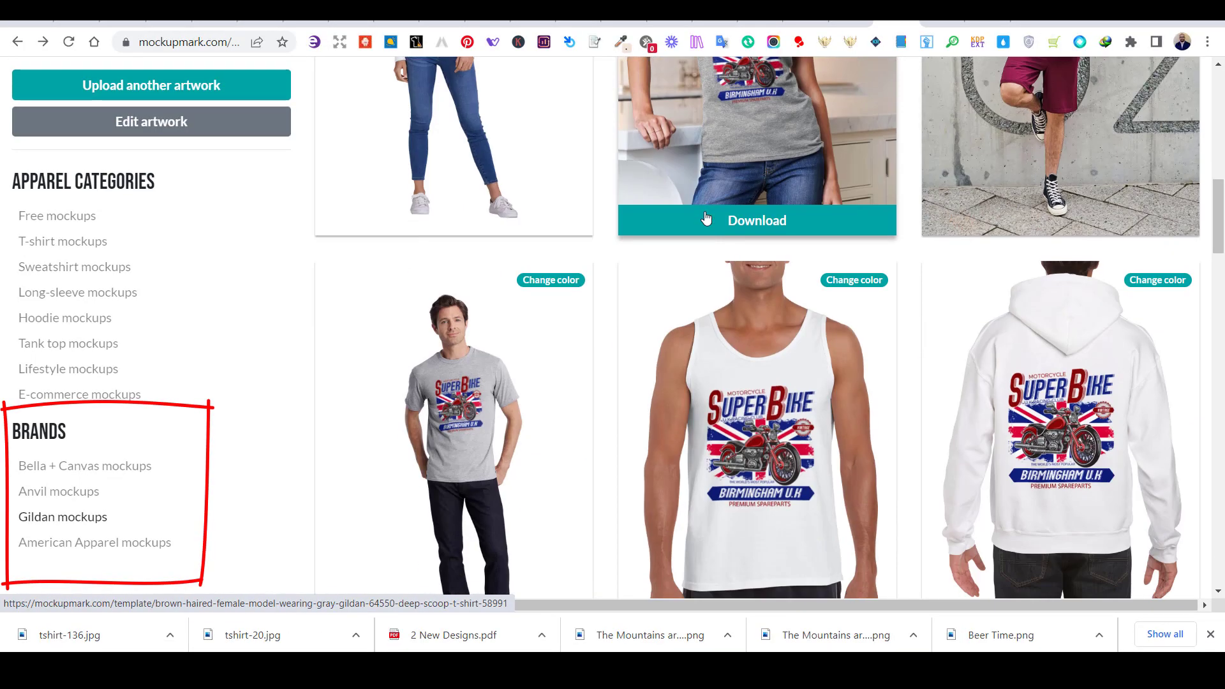
scroll(706, 217, "down", 4)
scroll(706, 216, "down", 3)
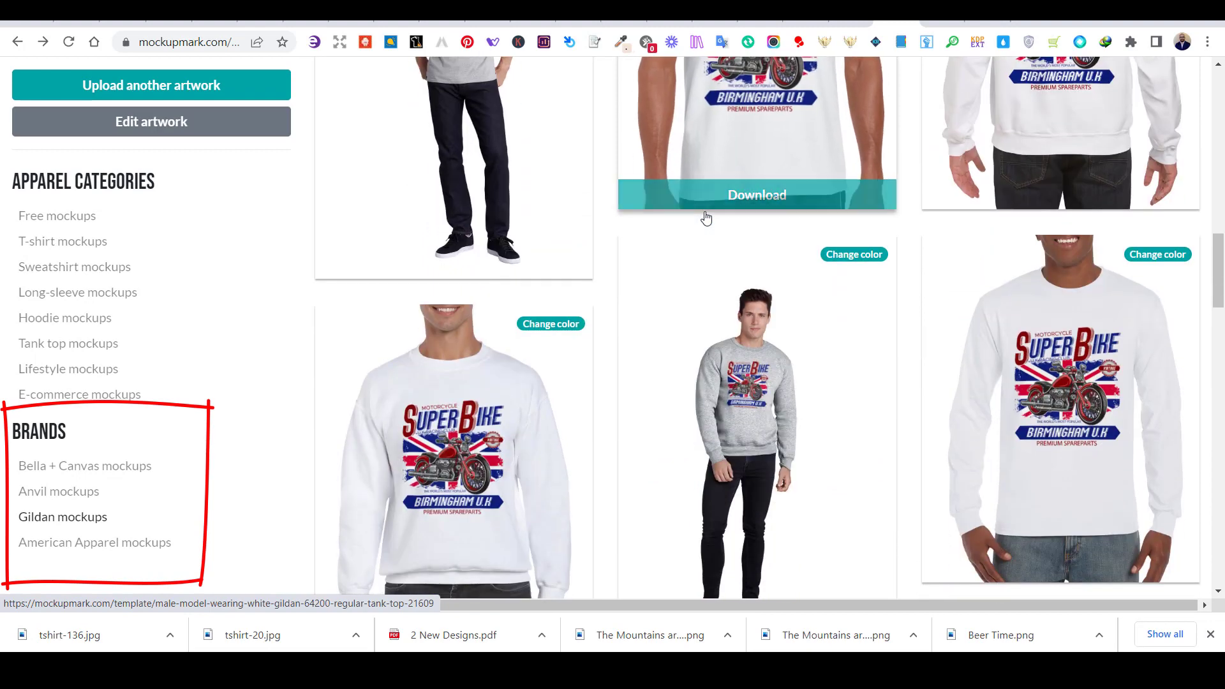
left_click(791, 355)
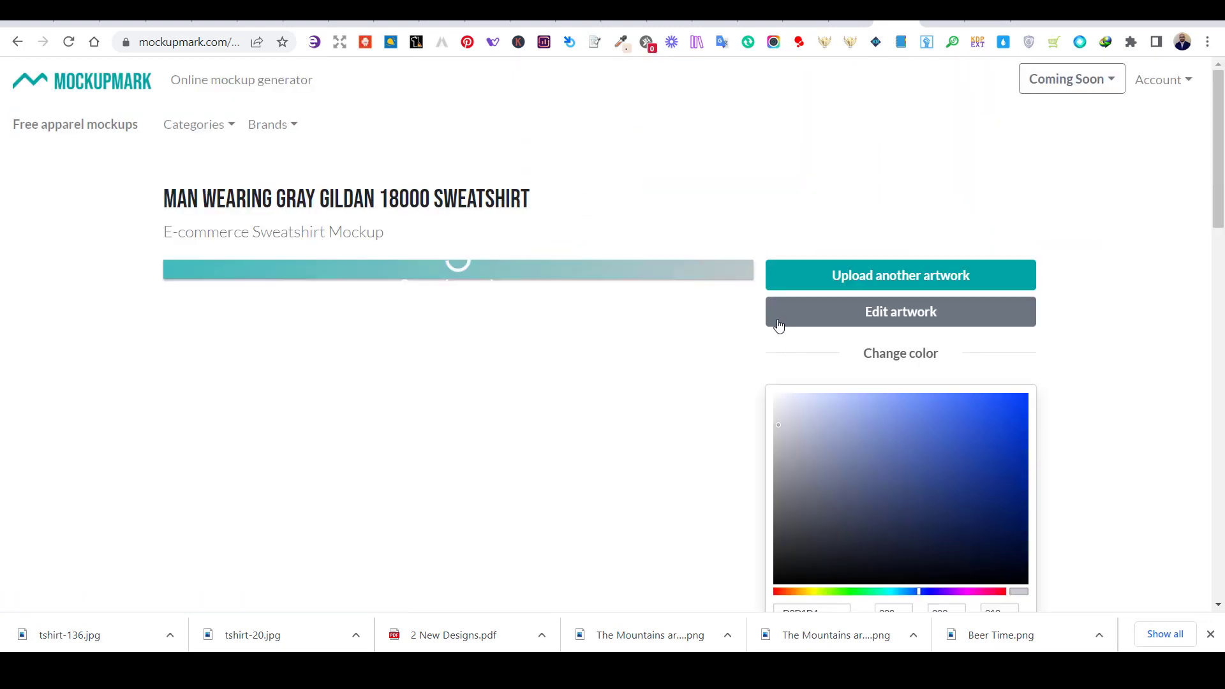
scroll(761, 289, "down", 3)
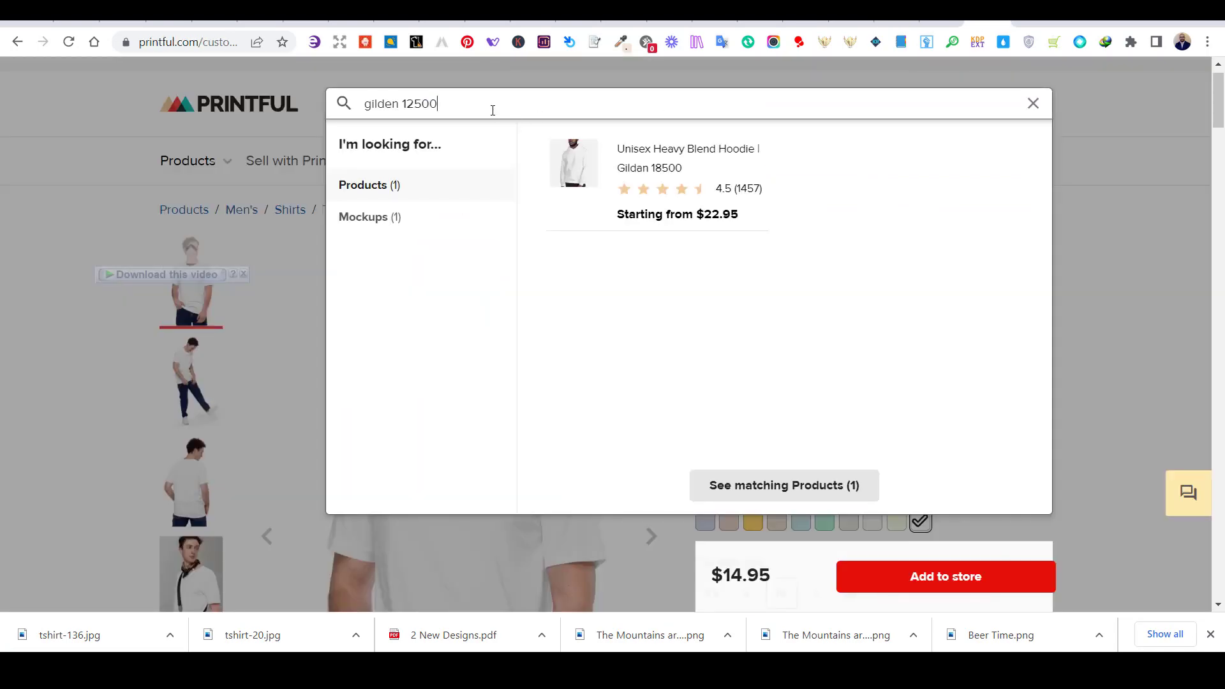
- Search Printful for 'gilden 18000' and view the crew neck sweatshirt in Red
key("BackSpace")
type("000")
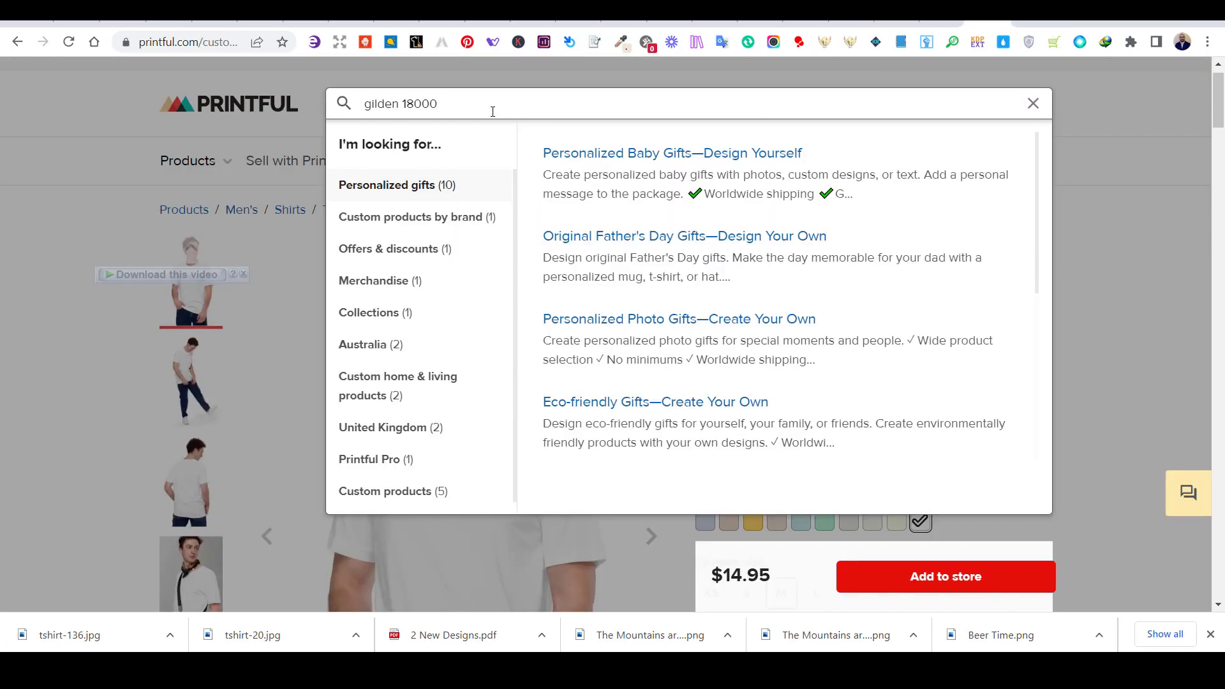
left_click(651, 174)
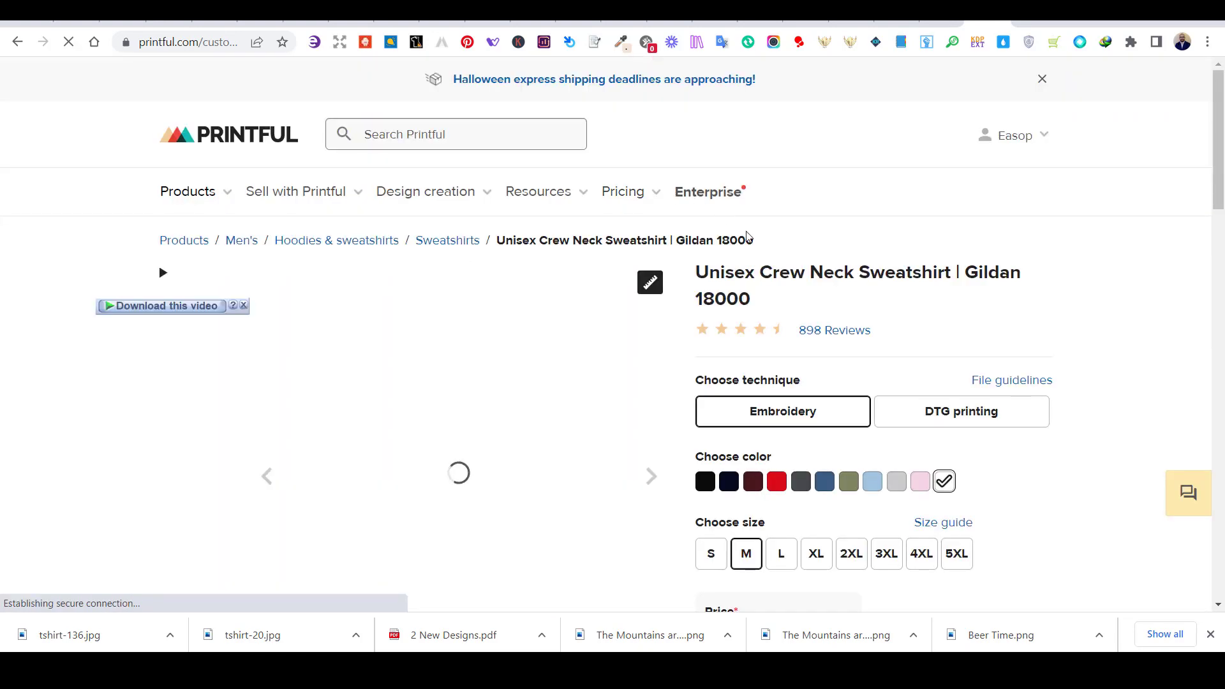
left_click_drag(1218, 96, 1222, 114)
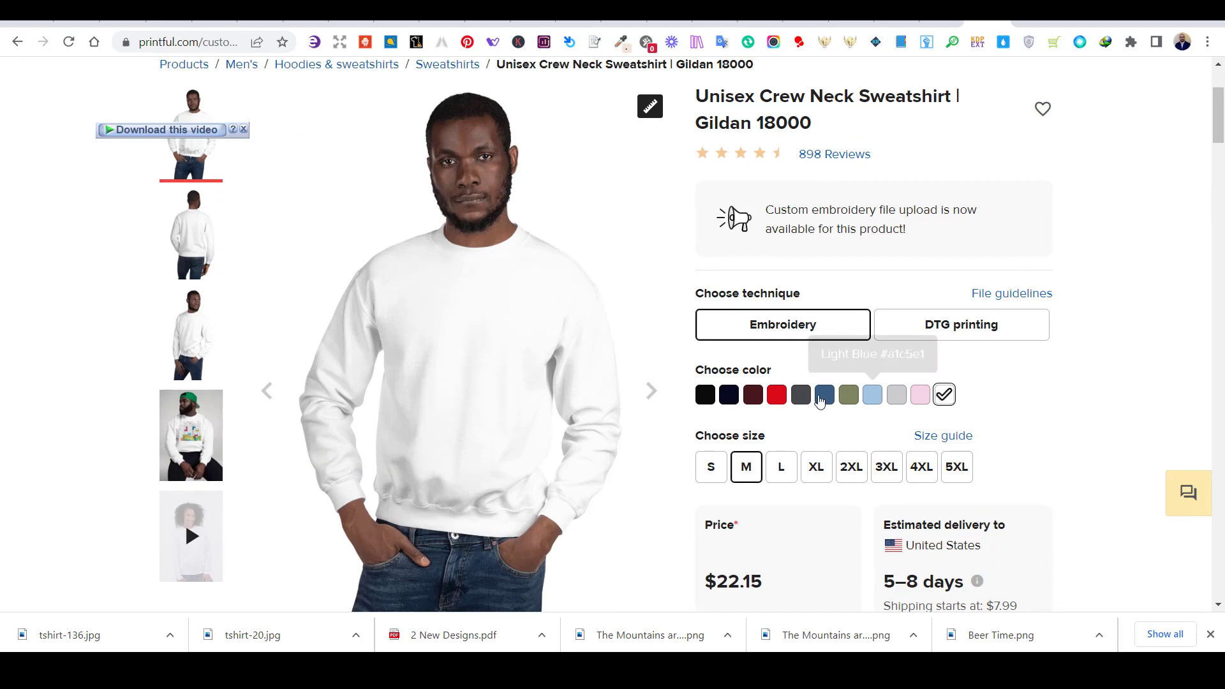
left_click(777, 395)
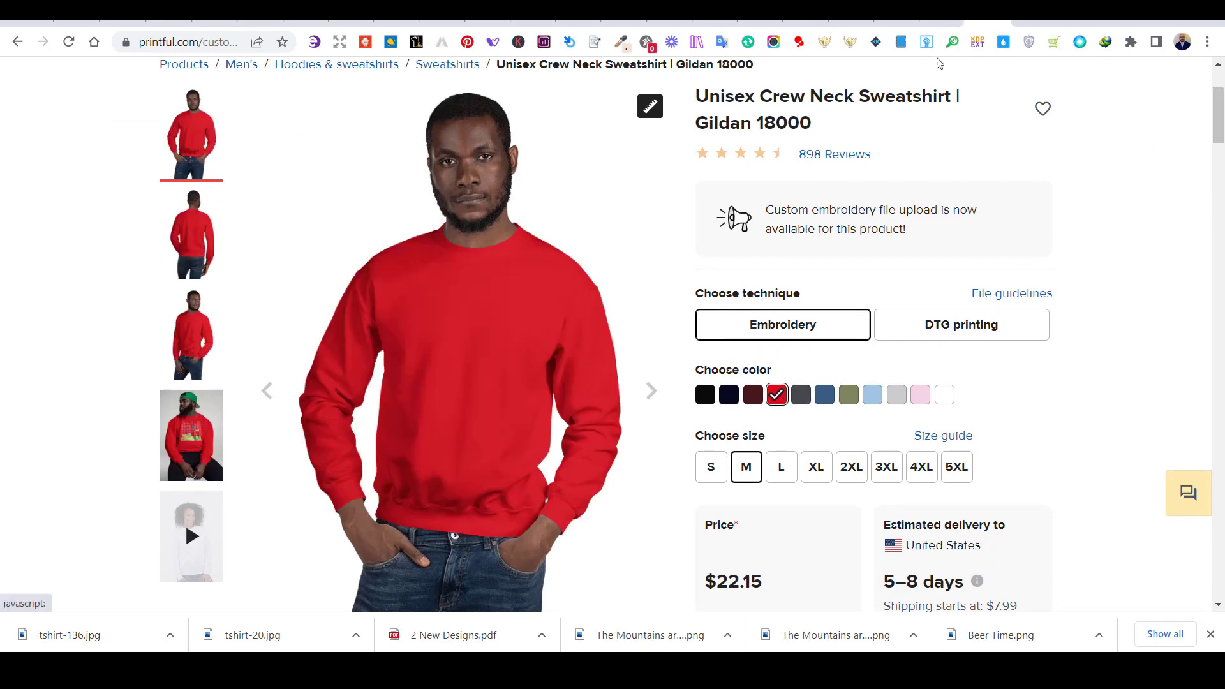
left_click(918, 16)
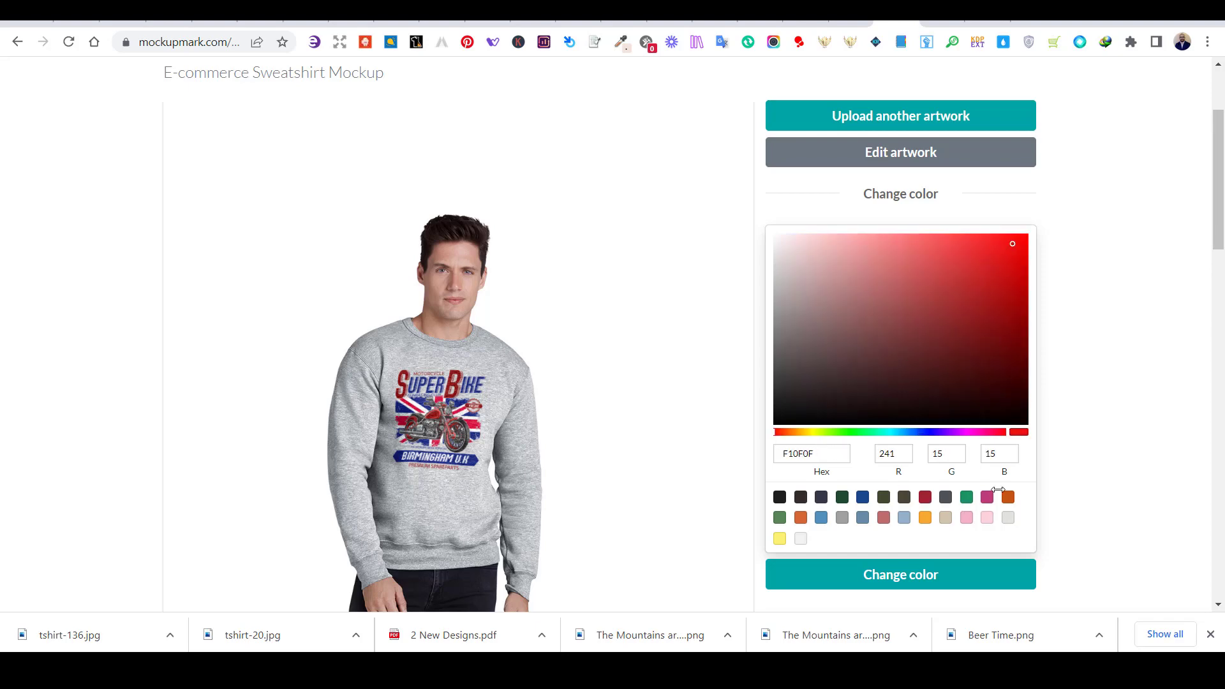
- Apply red (#F10F0F) to the gray sweatshirt mockup and review the result
left_click(949, 572)
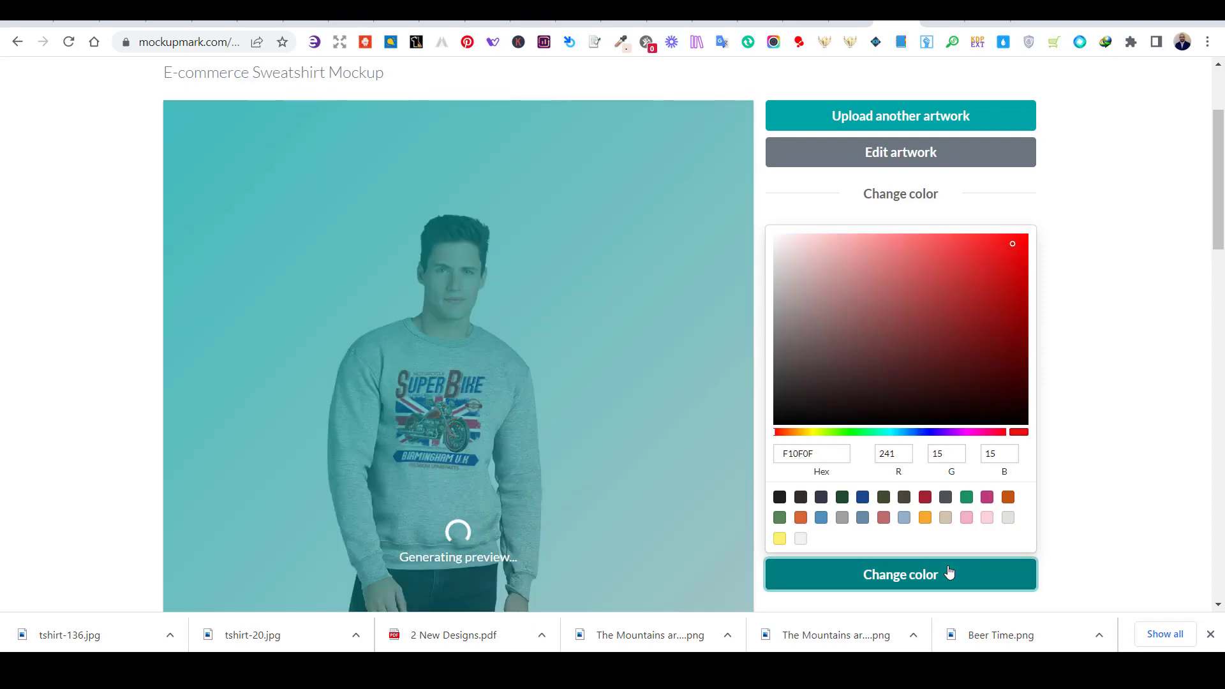
scroll(1133, 345, "down", 6)
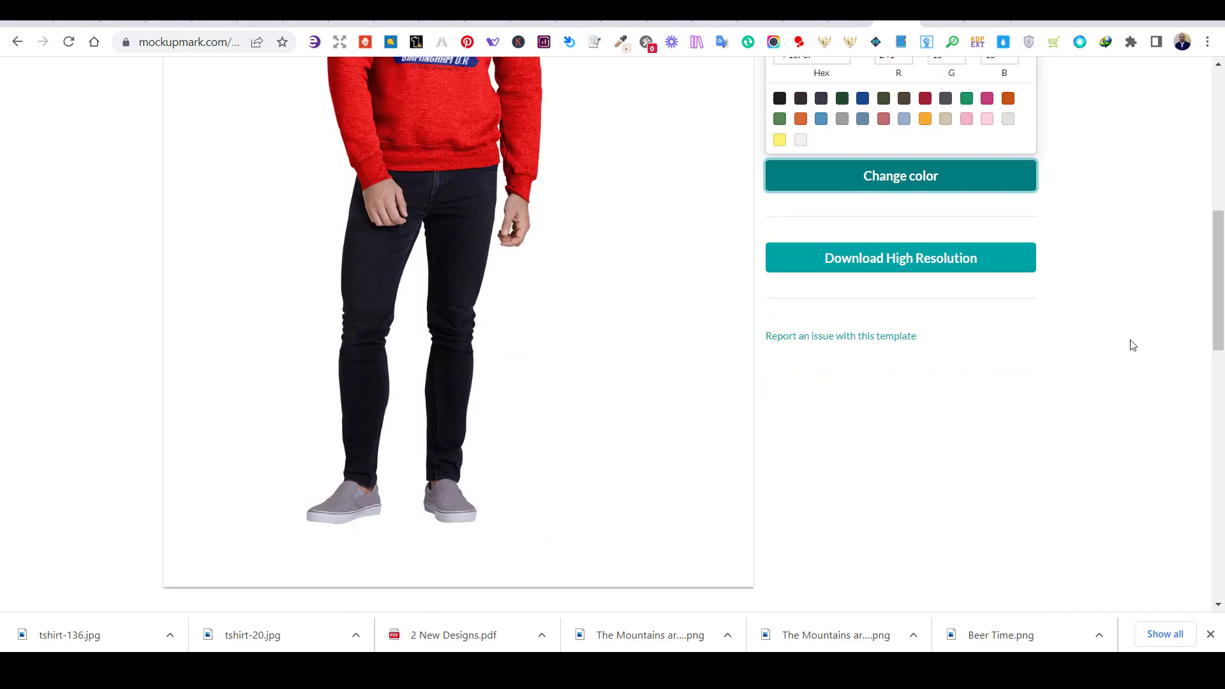
scroll(1132, 345, "up", 5)
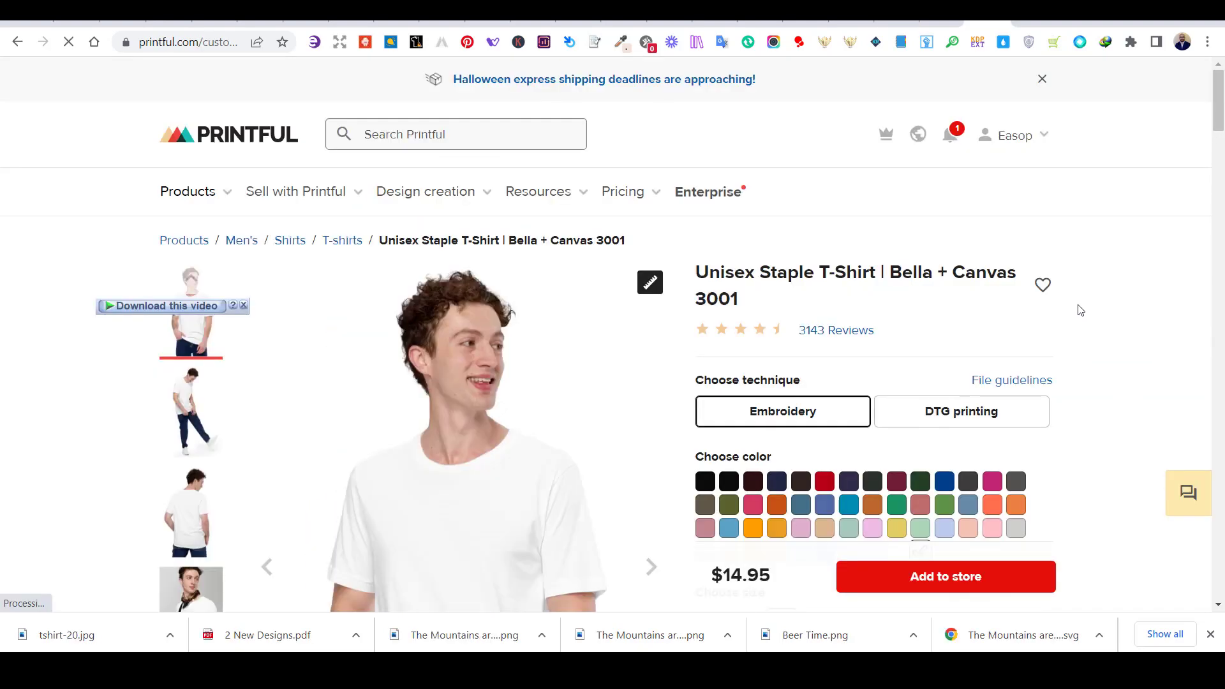
scroll(1080, 308, "down", 2)
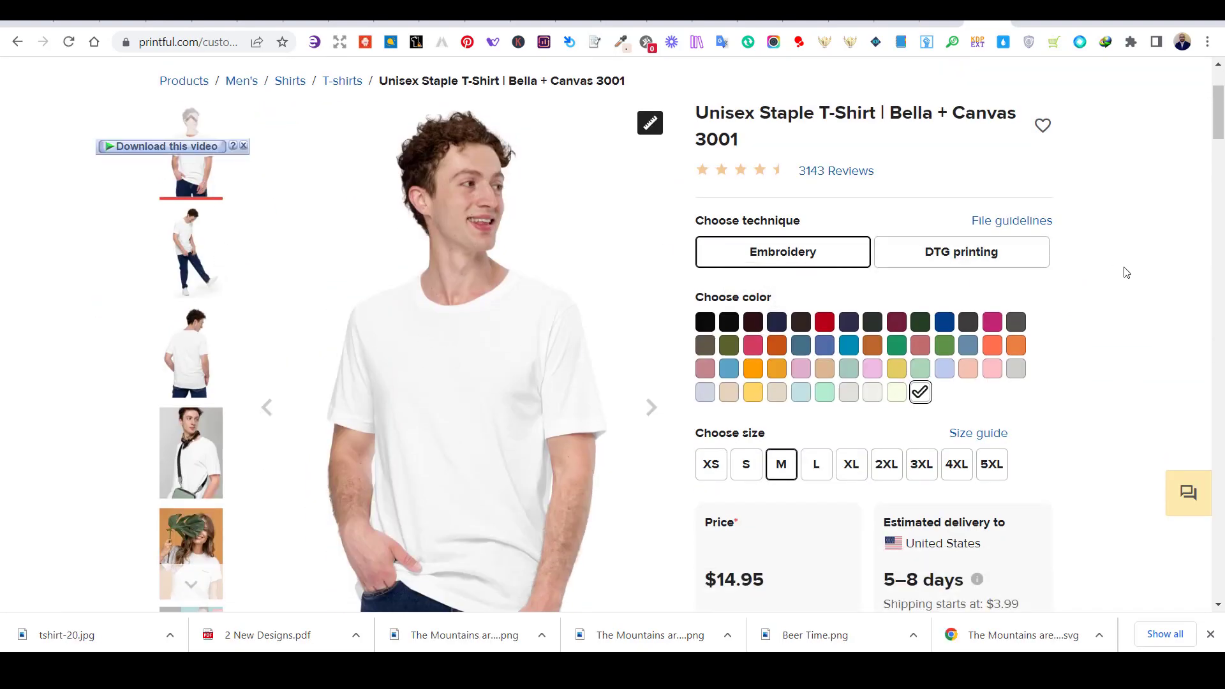
scroll(1122, 268, "up", 1)
scroll(1113, 283, "up", 1)
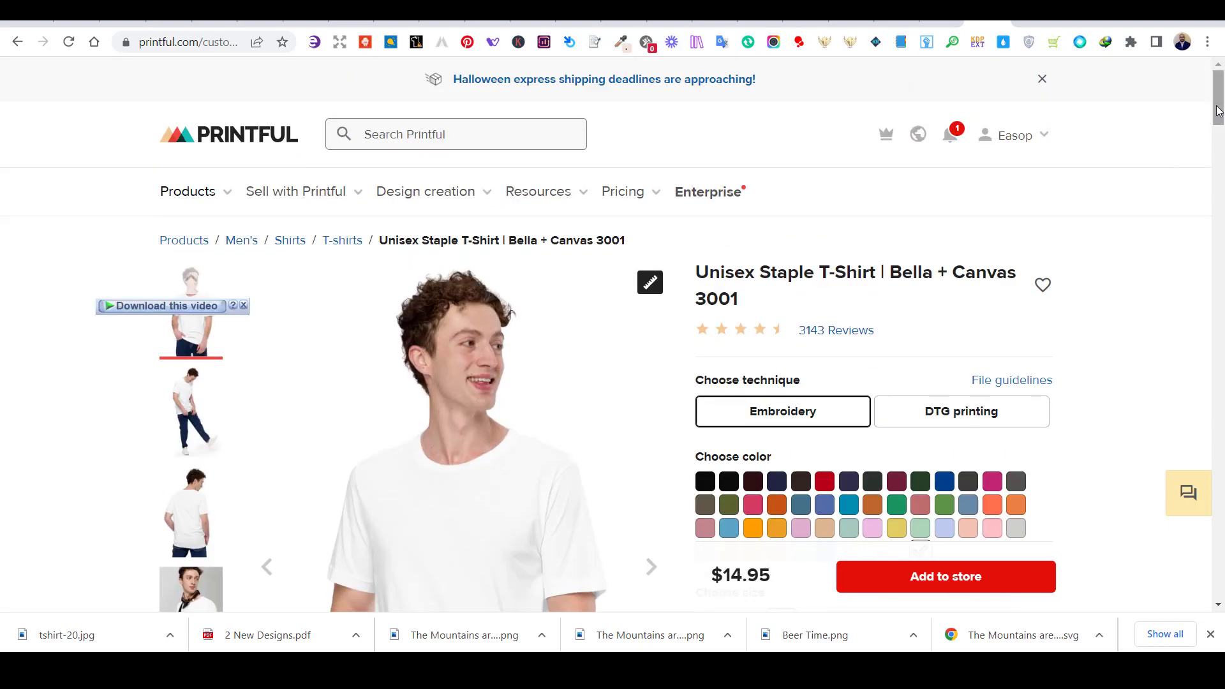
scroll(1218, 112, "down", 1)
left_click(894, 22)
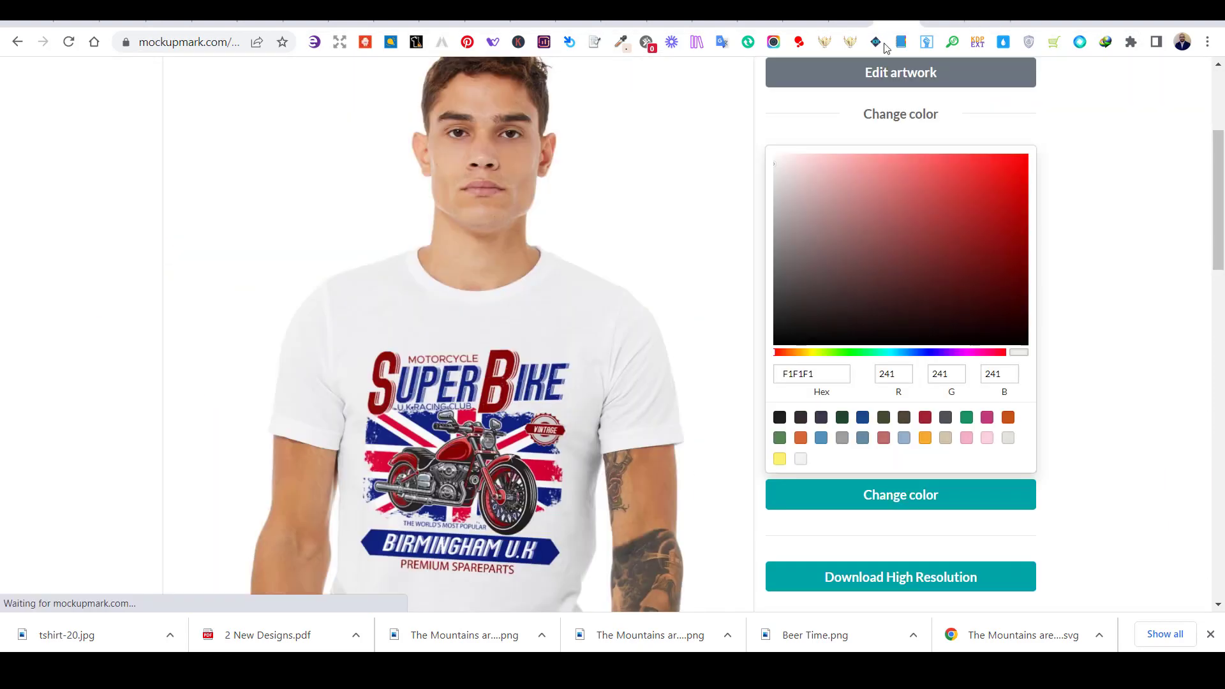
scroll(1220, 131, "up", 4)
left_click_drag(1220, 130, 1221, 182)
scroll(1221, 182, "up", 4)
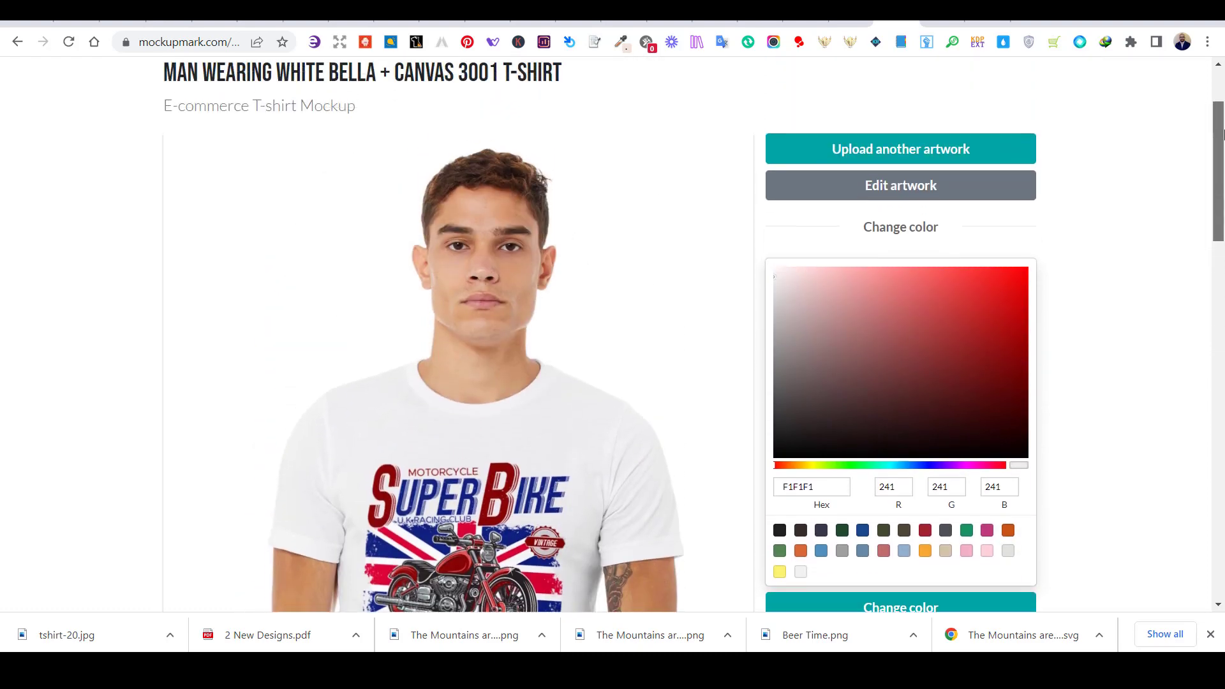
- Return to the Free apparel mockups generator and browse the grid for the White Pullover Hoodie
left_click(43, 95)
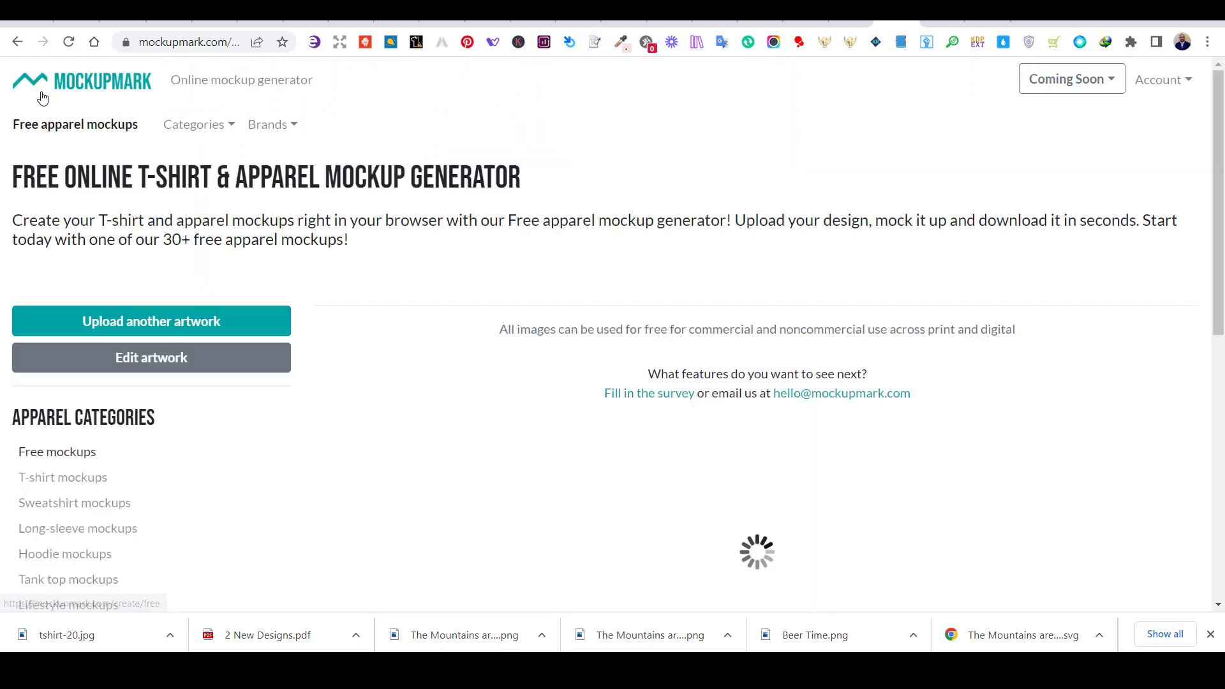
scroll(255, 330, "down", 4)
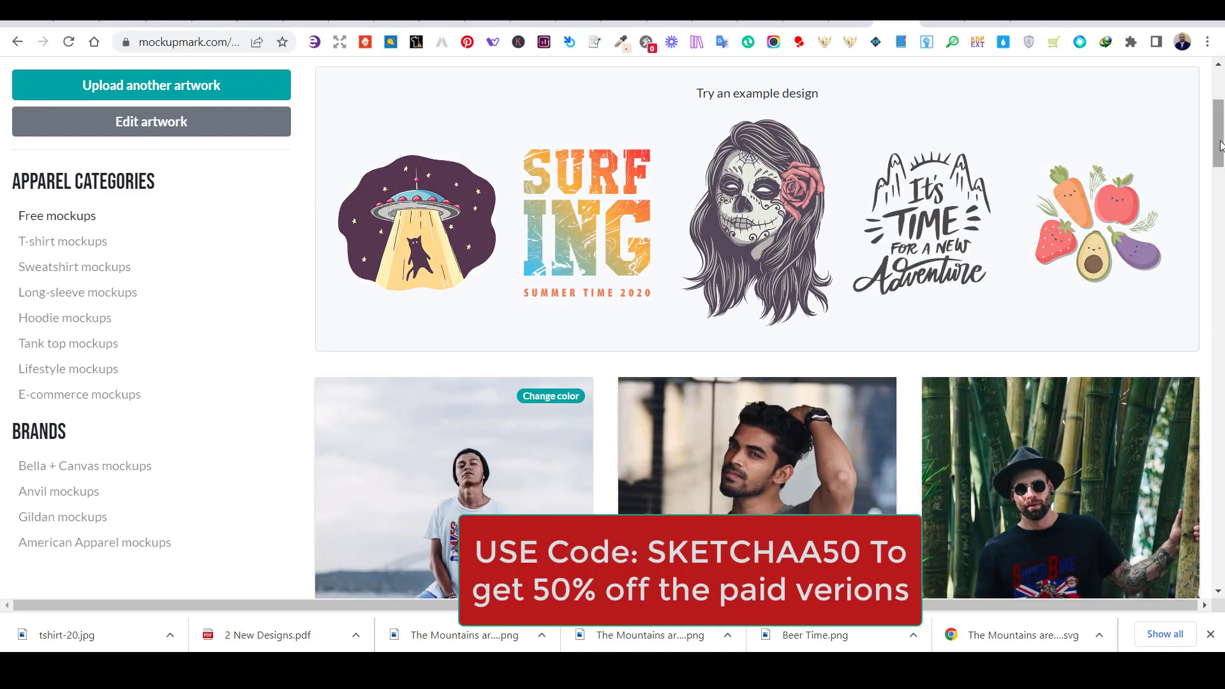
scroll(1221, 167, "down", 3)
scroll(1221, 168, "down", 1)
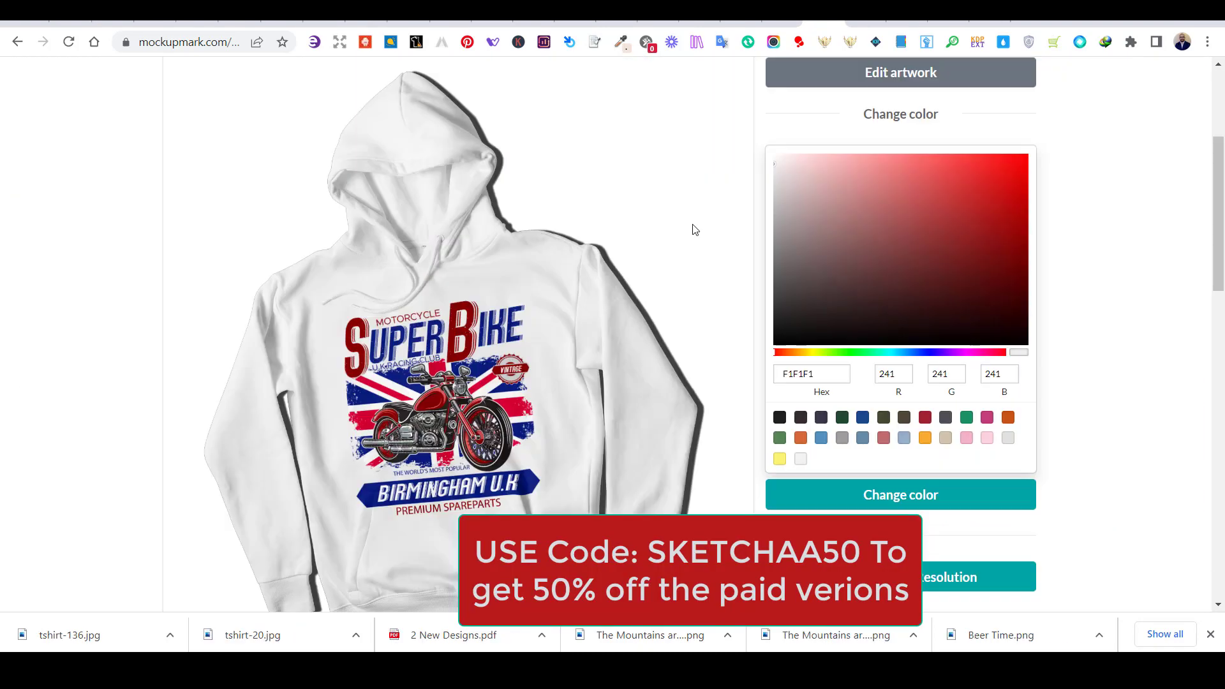
scroll(1080, 343, "up", 3)
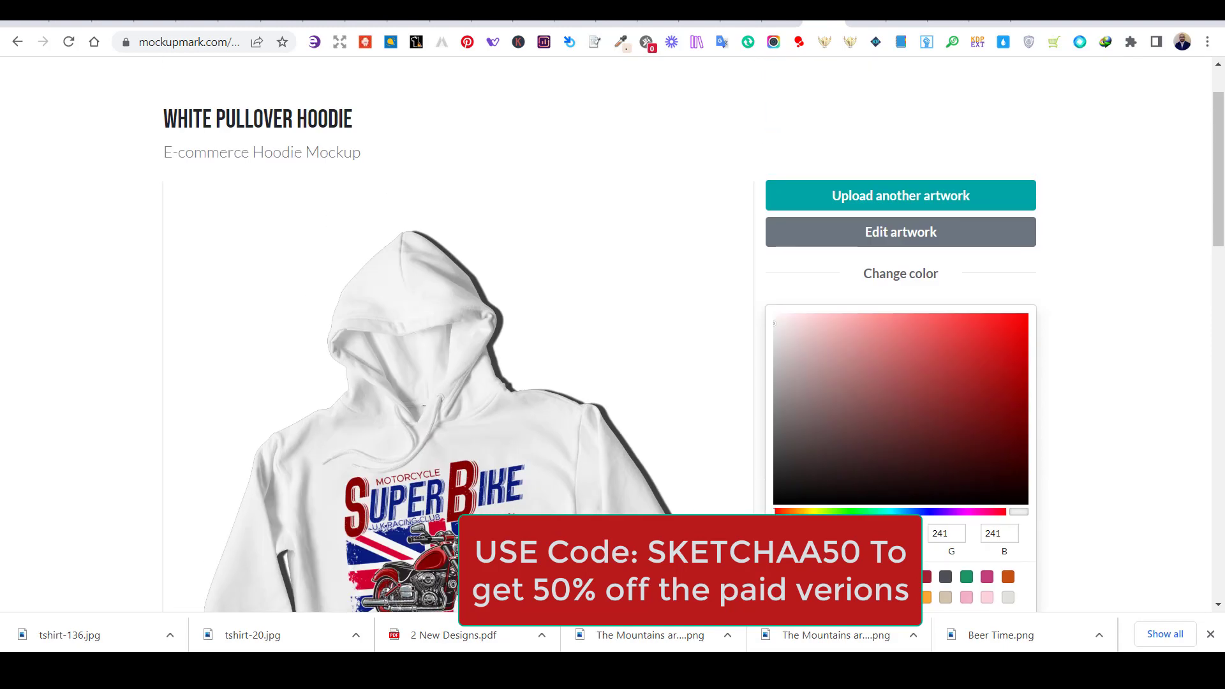